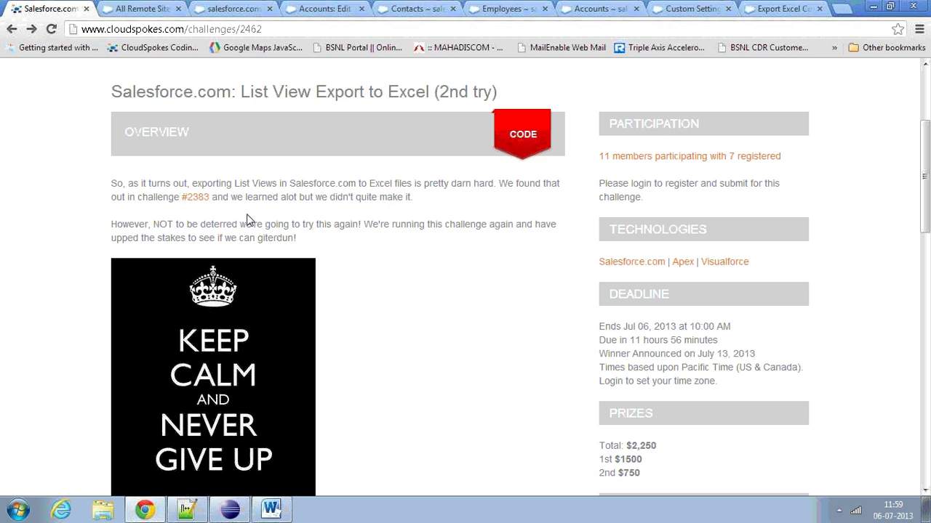
Review the All Remote Sites list and the metadata selections on the Metadata Retrieve Demo page.
{"action": "left_click", "coordinate": [145, 8]}
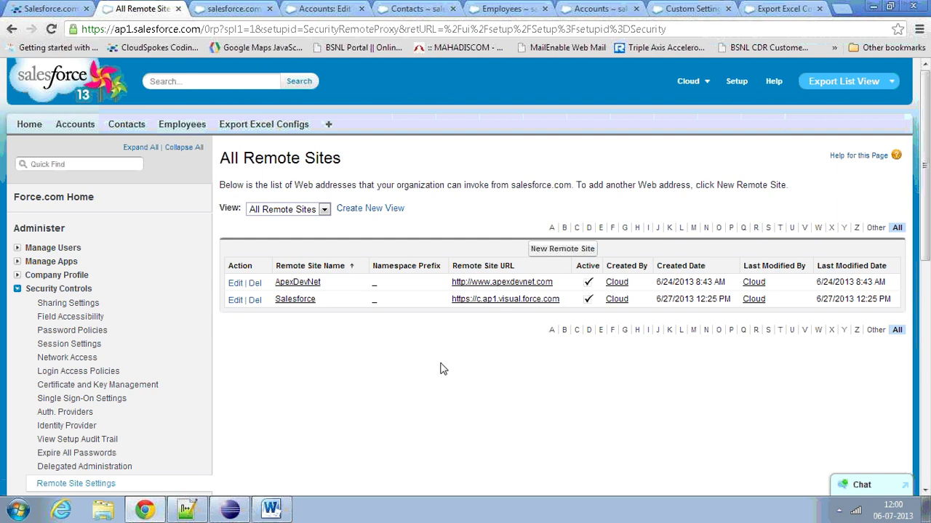
{"action": "left_click", "coordinate": [233, 9]}
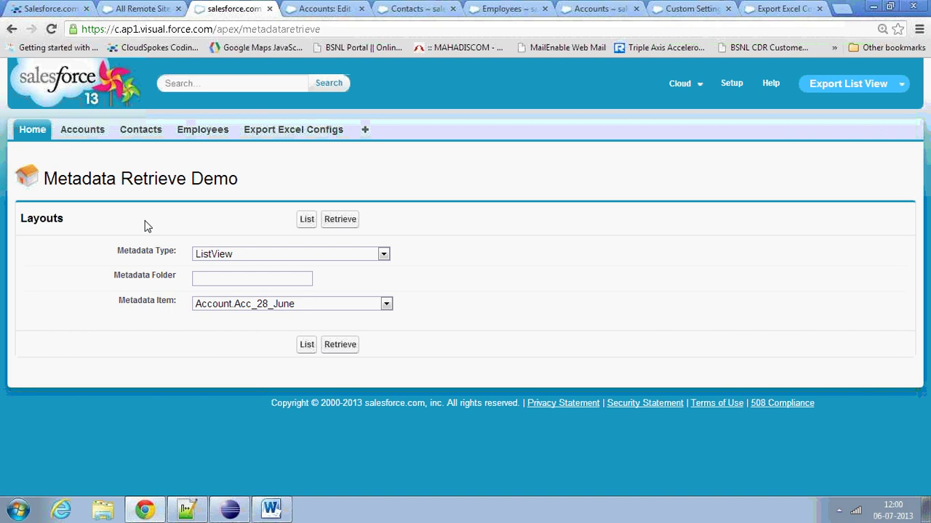
{"action": "left_click", "coordinate": [198, 305]}
{"action": "left_click", "coordinate": [222, 305]}
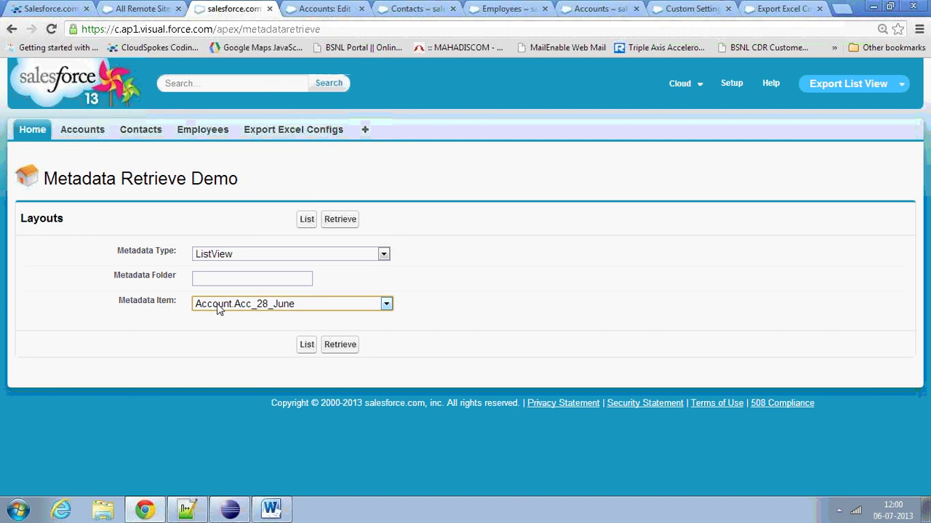
{"action": "left_click", "coordinate": [122, 328]}
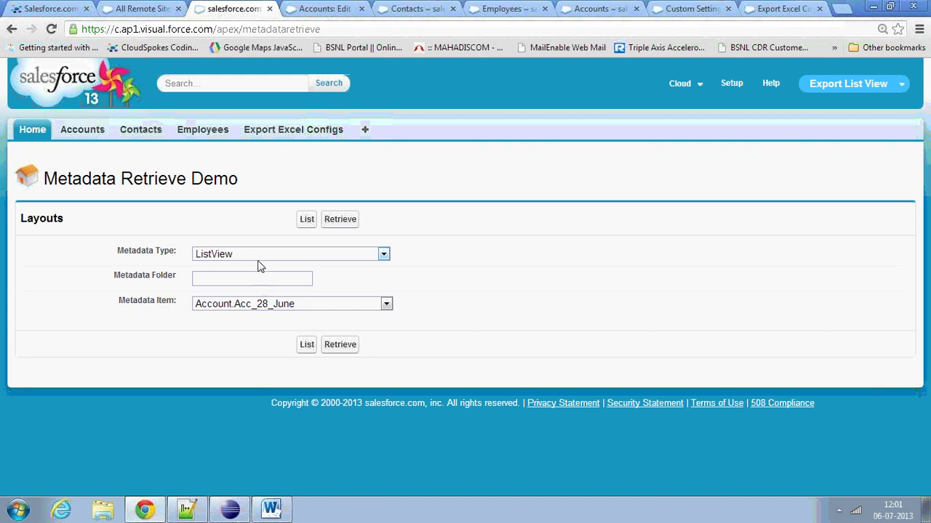
Retrieve the ListView metadata for Account.AllAccounts and view the returned package.xml and Account.object contents.
{"action": "left_click", "coordinate": [341, 305]}
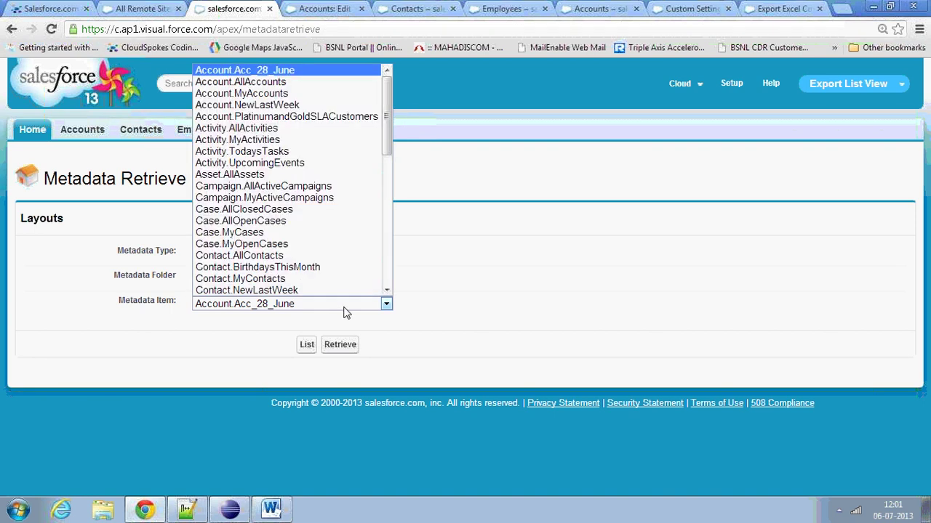
{"action": "left_click", "coordinate": [286, 83]}
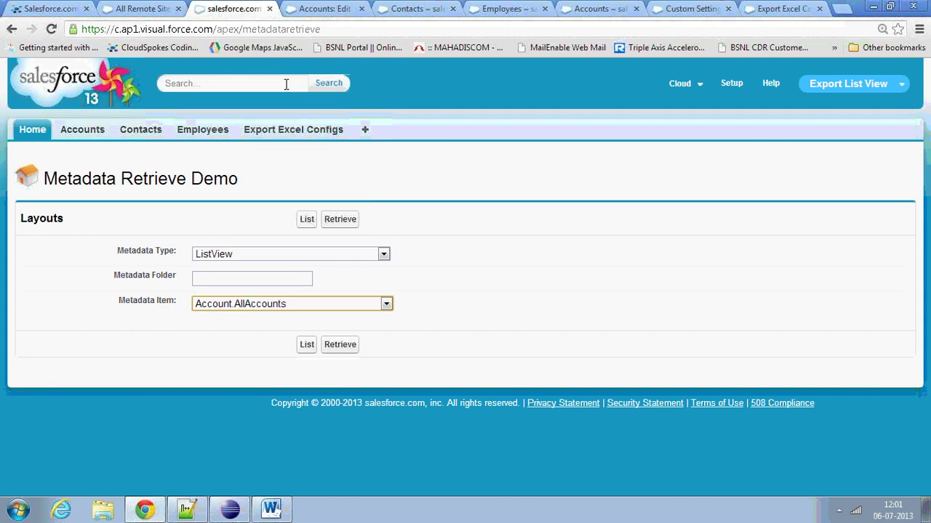
{"action": "left_click", "coordinate": [218, 327]}
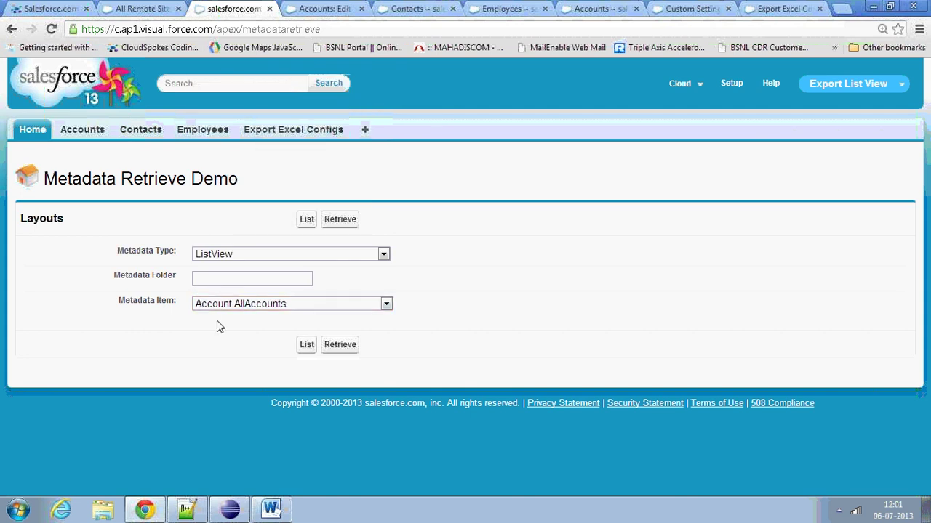
{"action": "left_click", "coordinate": [339, 346]}
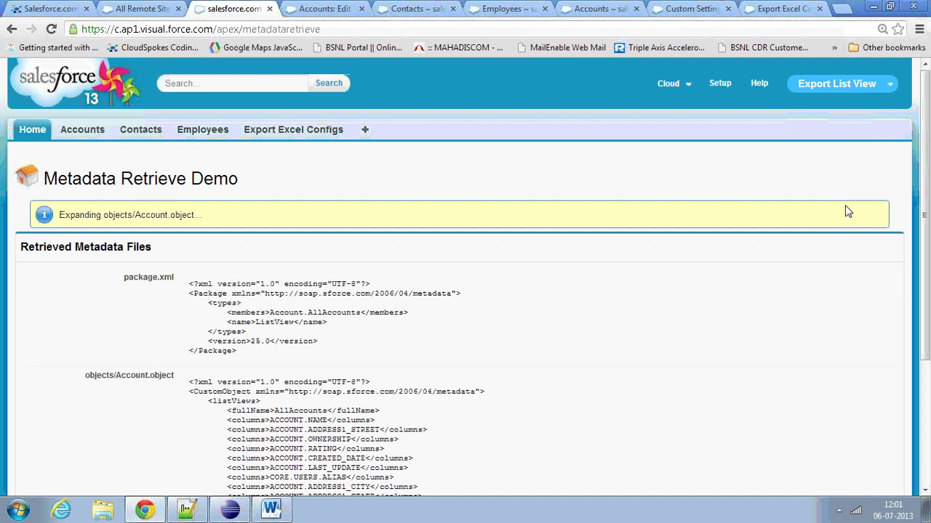
{"action": "left_click_drag", "start_coordinate": [927, 103], "coordinate": [927, 313]}
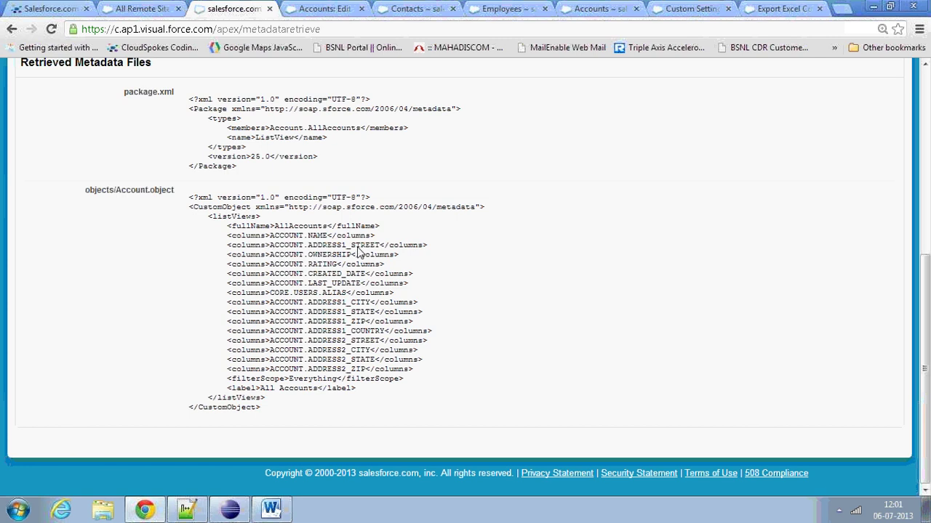
Examine the selected display fields and the visibility setting on the Accounts list view edit page.
{"action": "left_click", "coordinate": [318, 8]}
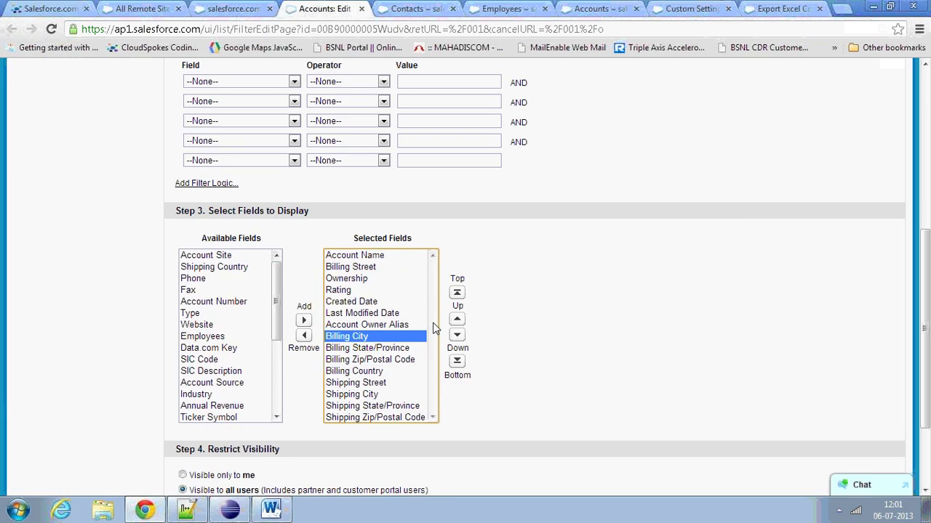
{"action": "left_click", "coordinate": [371, 267]}
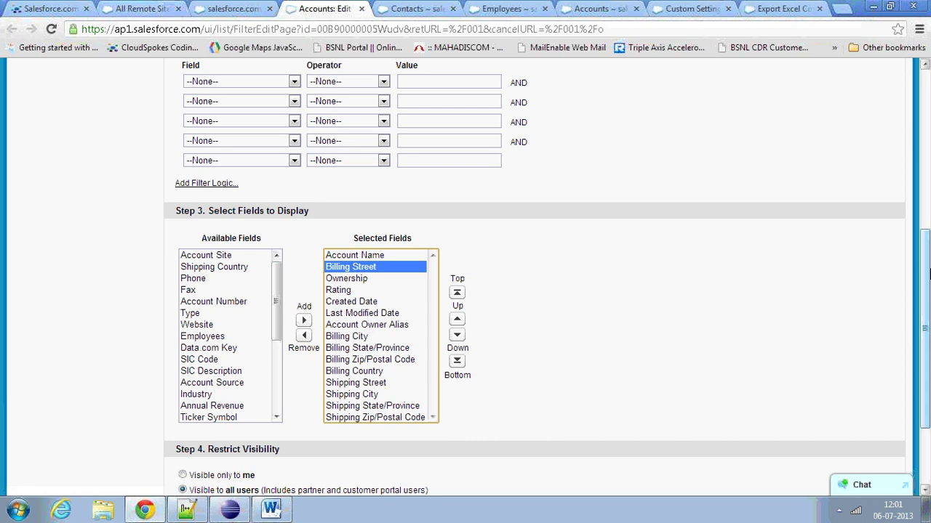
{"action": "left_click_drag", "start_coordinate": [922, 276], "coordinate": [920, 141]}
{"action": "scroll", "coordinate": [920, 142], "scroll_direction": "down", "scroll_amount": 5}
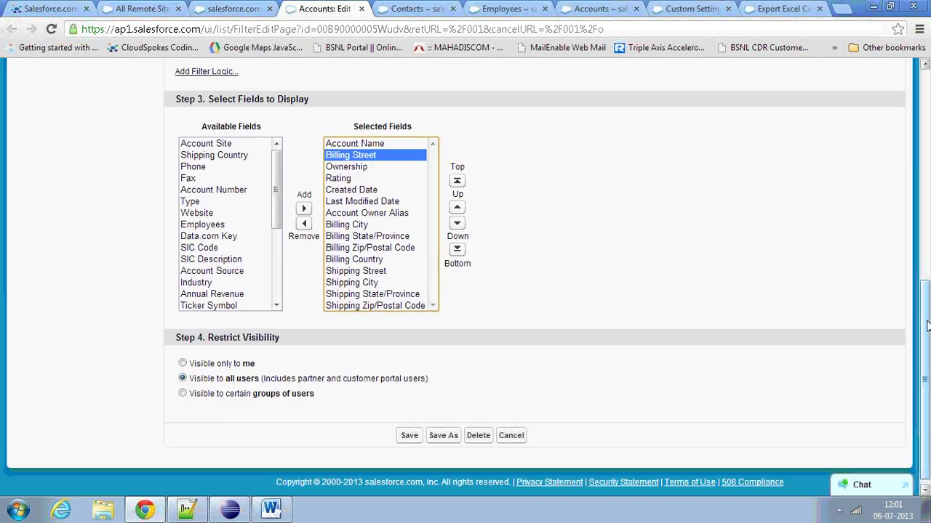
Compare the column names in the retrieved Account.object XML with the fields selected in the Accounts list view.
{"action": "left_click", "coordinate": [146, 8]}
{"action": "left_click", "coordinate": [207, 7]}
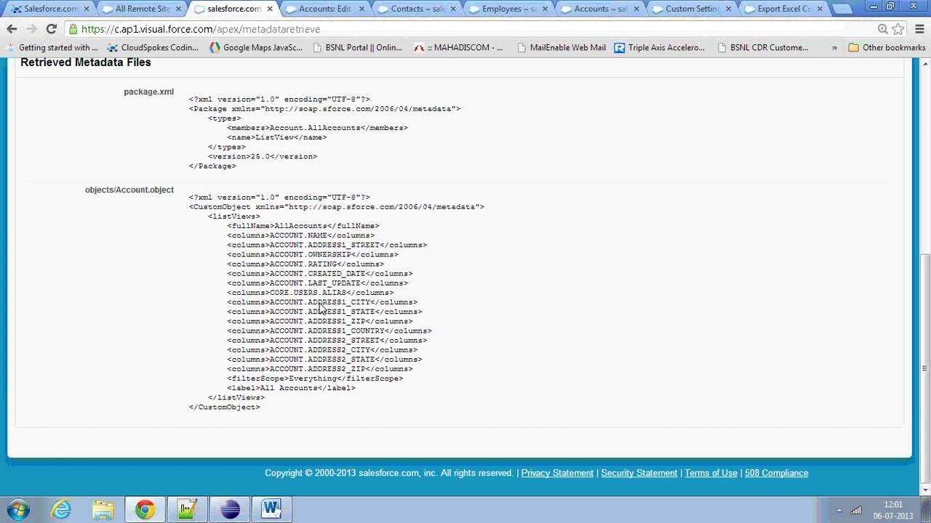
{"action": "left_click", "coordinate": [343, 8]}
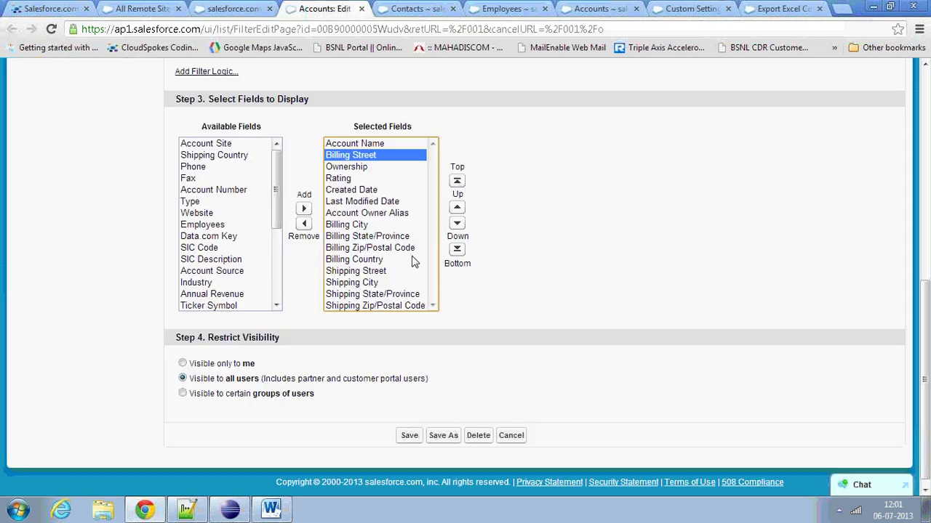
{"action": "left_click", "coordinate": [365, 226]}
{"action": "left_click", "coordinate": [366, 238]}
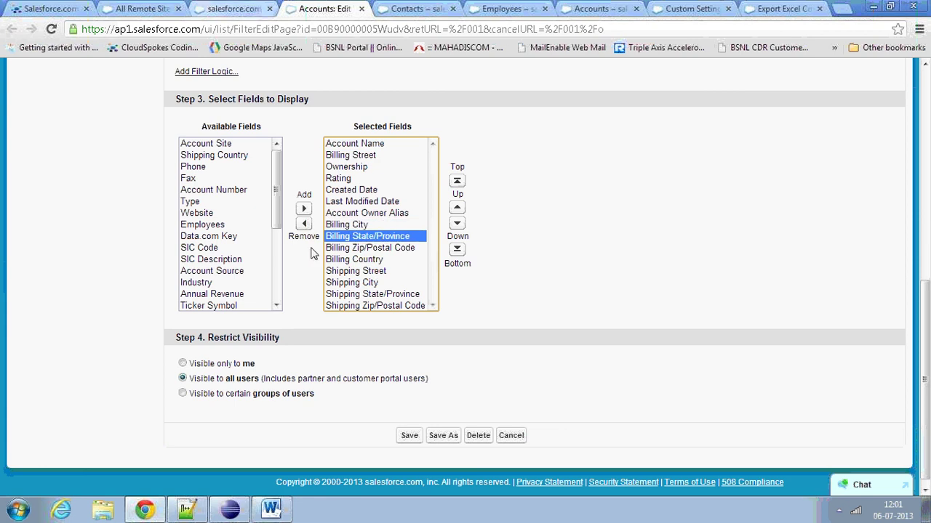
{"action": "left_click", "coordinate": [333, 271]}
{"action": "left_click", "coordinate": [127, 7]}
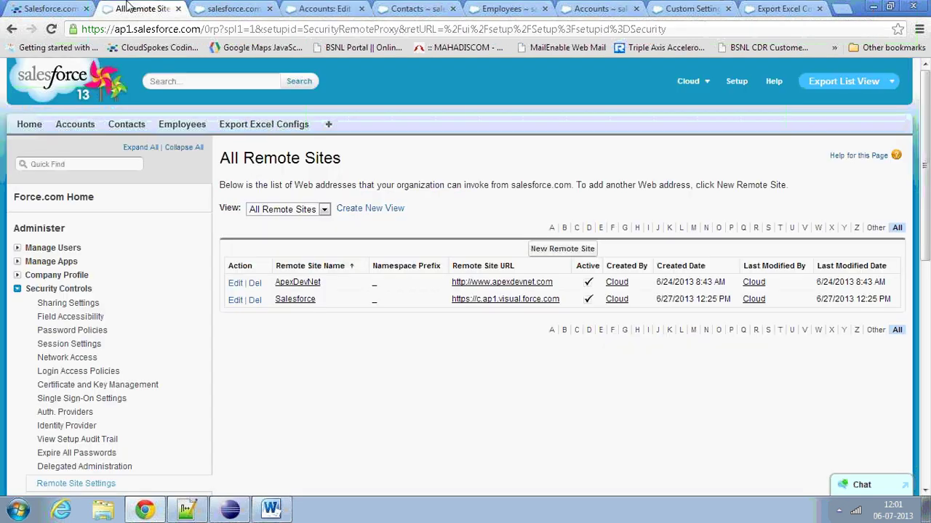
{"action": "left_click", "coordinate": [231, 8]}
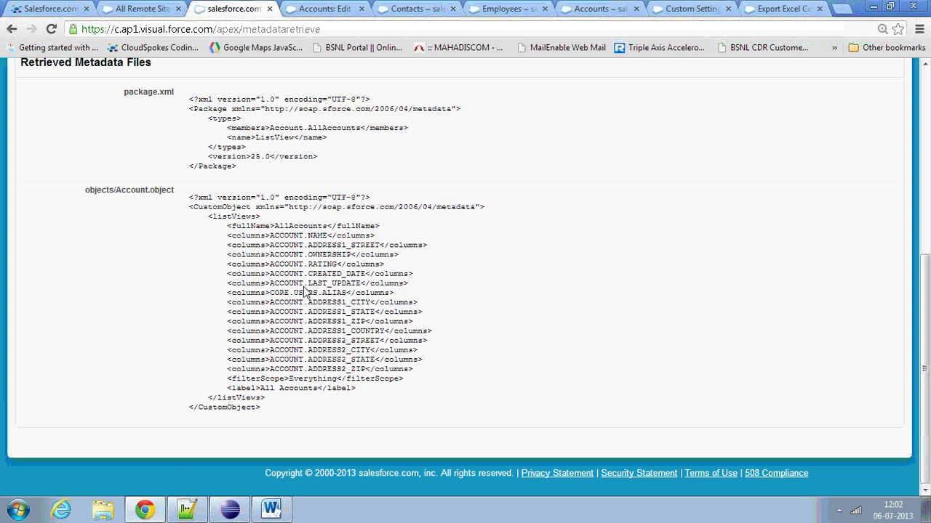
{"action": "left_click_drag", "start_coordinate": [309, 274], "coordinate": [364, 284]}
{"action": "left_click", "coordinate": [363, 284]}
Examine how the Export Excel Configs records map list view meta columns to actual API names and object names.
{"action": "left_click", "coordinate": [767, 8]}
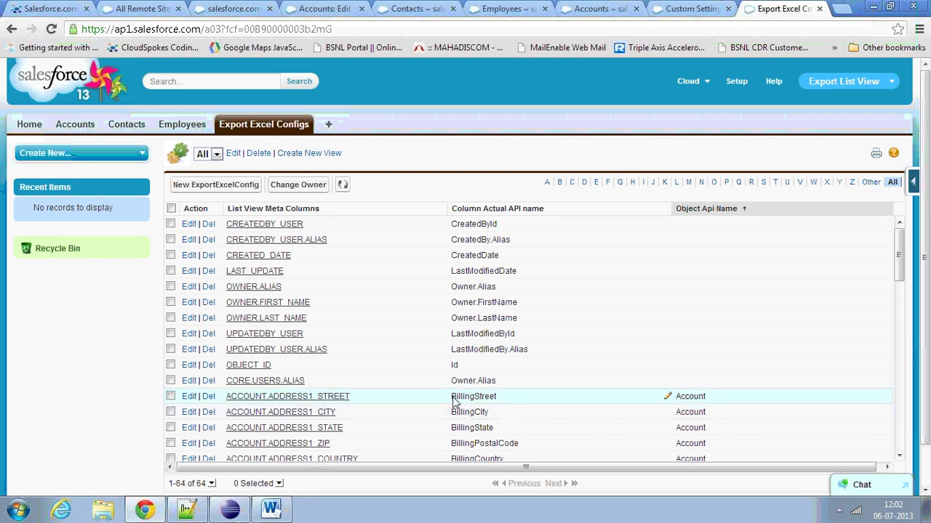
{"action": "left_click_drag", "start_coordinate": [452, 402], "coordinate": [497, 400]}
{"action": "left_click", "coordinate": [497, 407]}
{"action": "left_click_drag", "start_coordinate": [678, 401], "coordinate": [703, 400]}
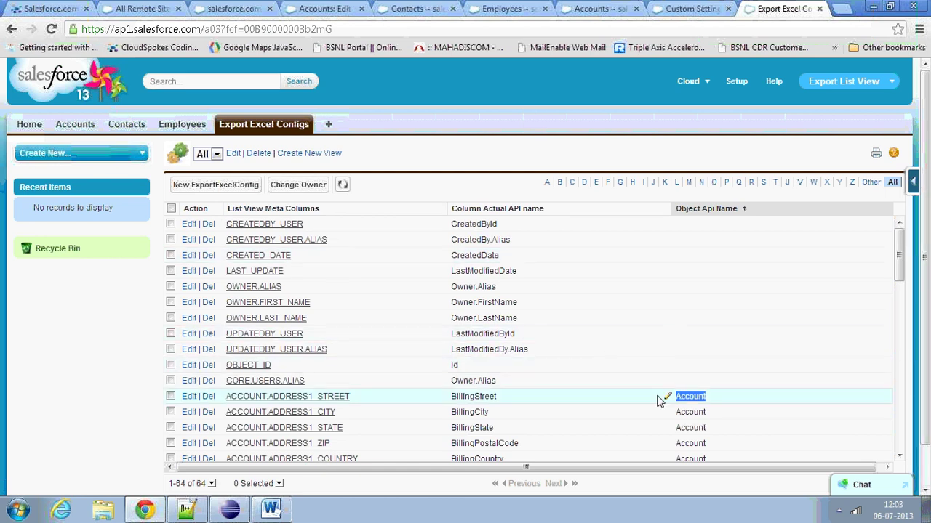
{"action": "left_click", "coordinate": [687, 398]}
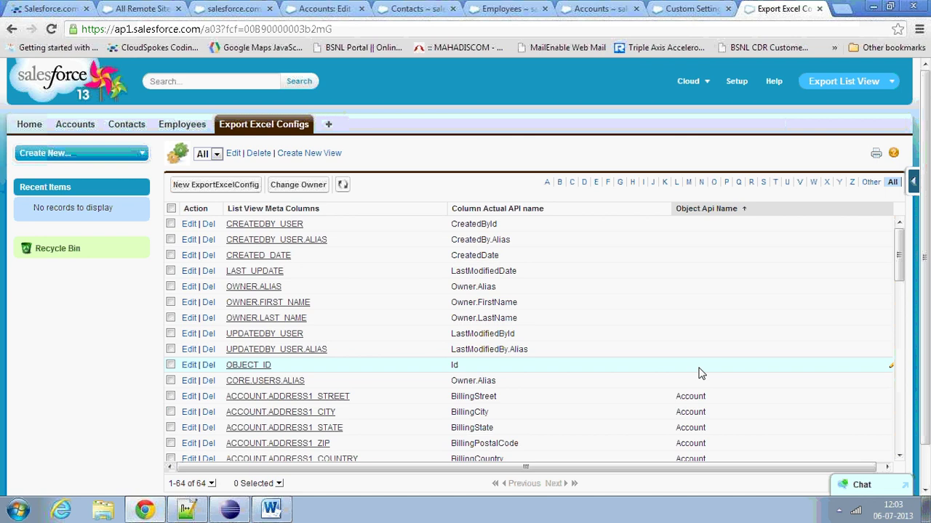
{"action": "left_click_drag", "start_coordinate": [898, 254], "coordinate": [901, 306]}
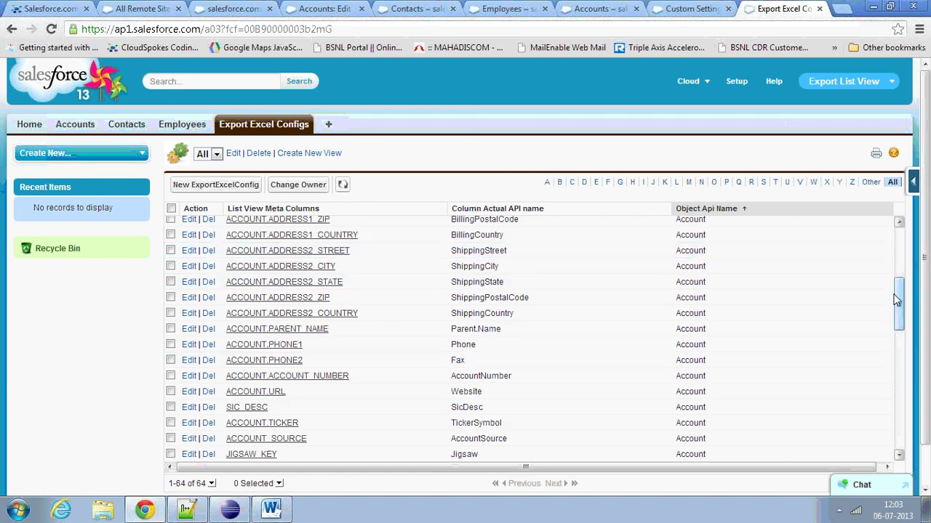
{"action": "scroll", "coordinate": [900, 306], "scroll_direction": "up", "scroll_amount": 3}
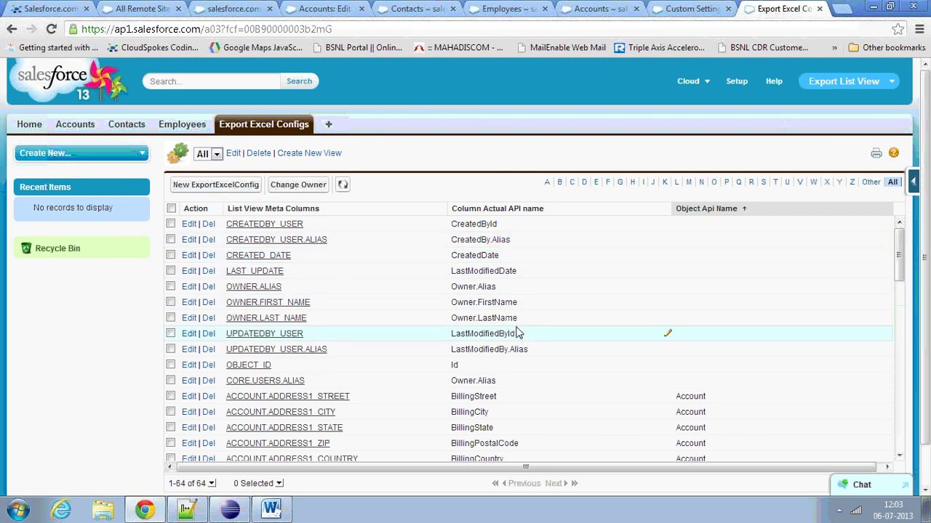
Export the All Contacts list view to a CSV file.
{"action": "left_click", "coordinate": [256, 10]}
{"action": "left_click", "coordinate": [327, 9]}
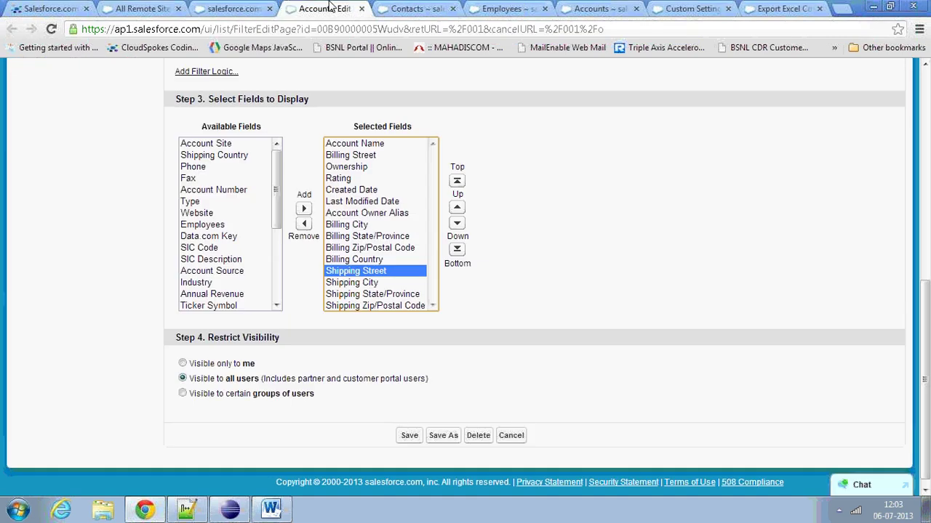
{"action": "left_click", "coordinate": [413, 8]}
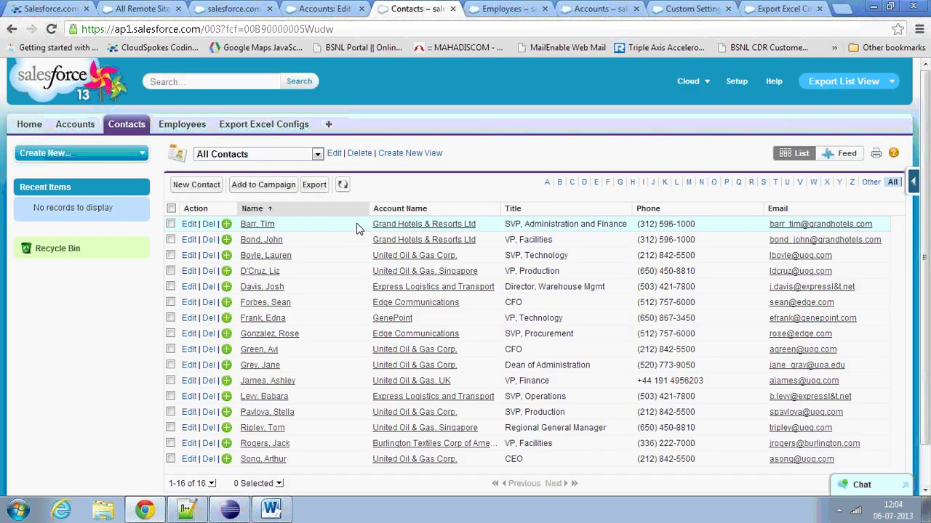
{"action": "left_click", "coordinate": [309, 186]}
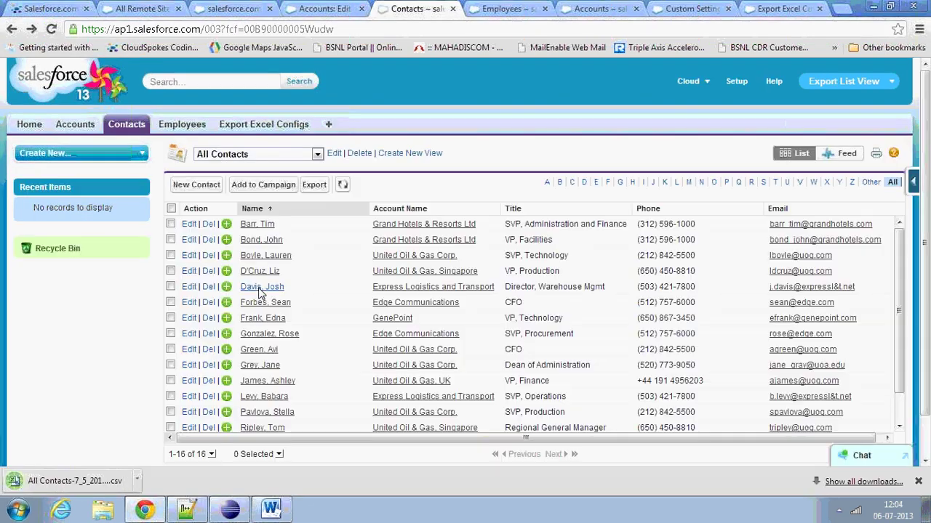
Review the exported contacts CSV in Excel with its columns autofitted, and close it without saving.
{"action": "left_click", "coordinate": [99, 485]}
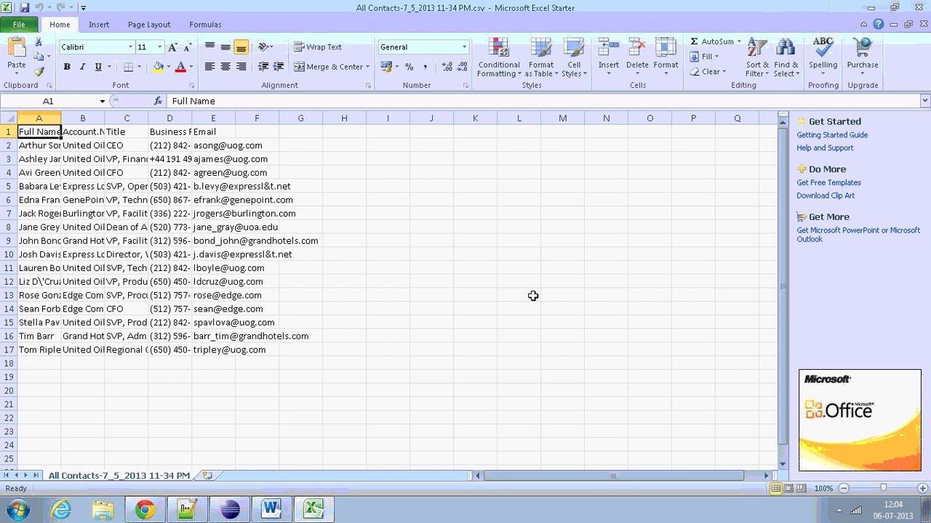
{"action": "left_click", "coordinate": [8, 119]}
{"action": "double_click", "coordinate": [61, 118]}
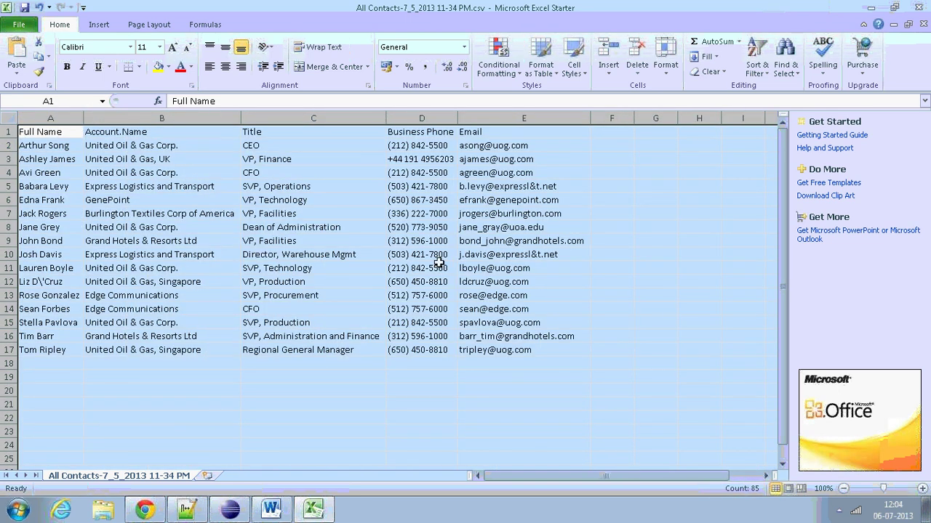
{"action": "left_click", "coordinate": [917, 7]}
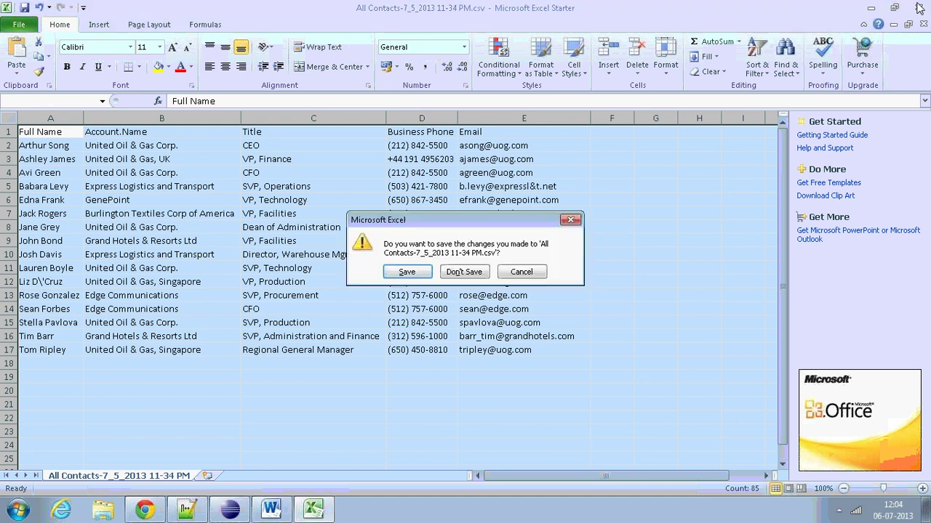
{"action": "left_click", "coordinate": [464, 272]}
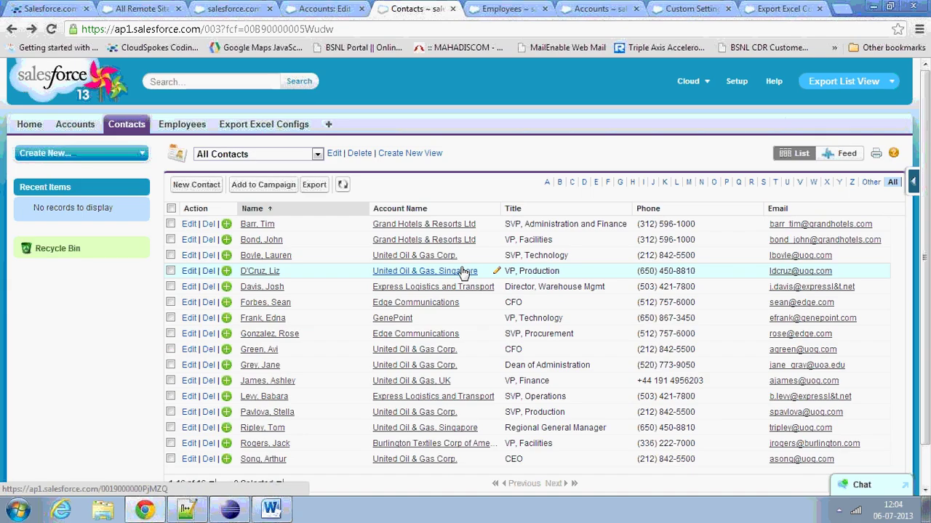
Sort the All Contacts list by Account Name in descending order and export it again.
{"action": "left_click", "coordinate": [258, 209]}
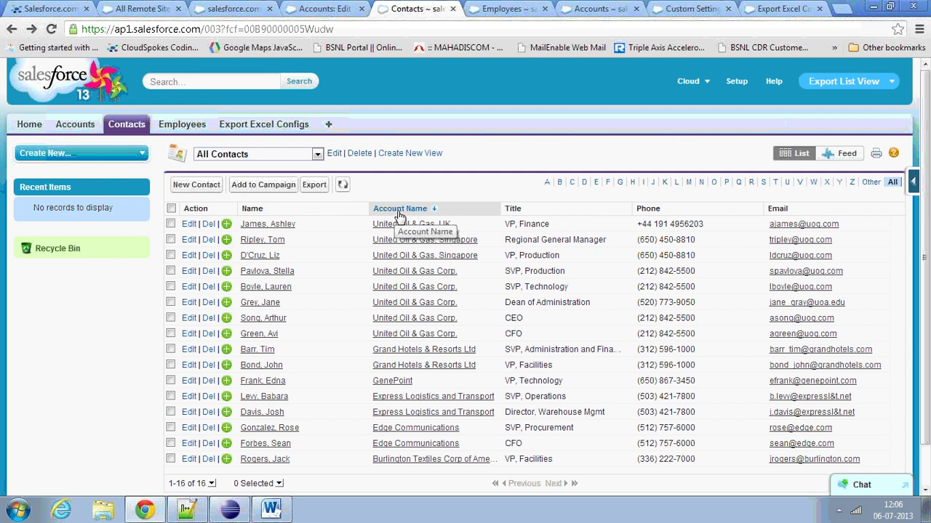
{"action": "left_click", "coordinate": [314, 186]}
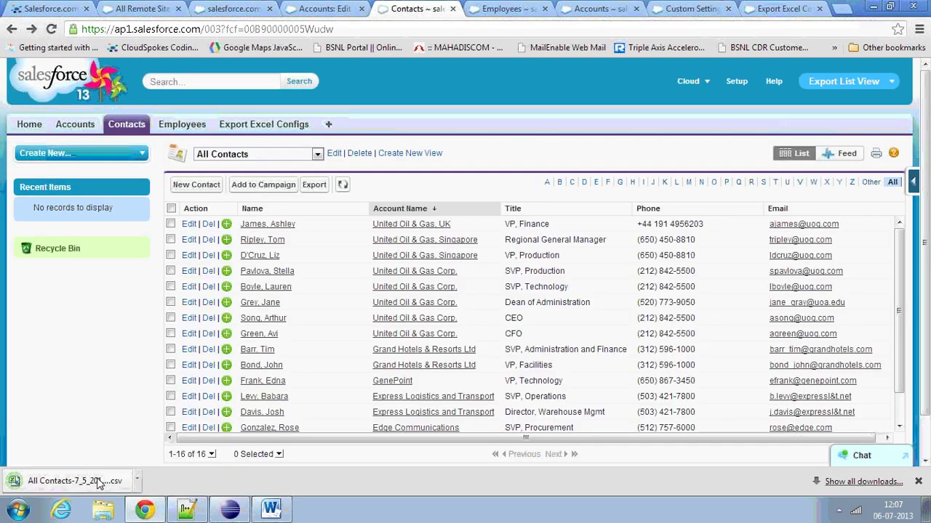
Open the newly exported CSV in Excel, autofit its columns, and compare its row order with the All Contacts list.
{"action": "left_click", "coordinate": [100, 483]}
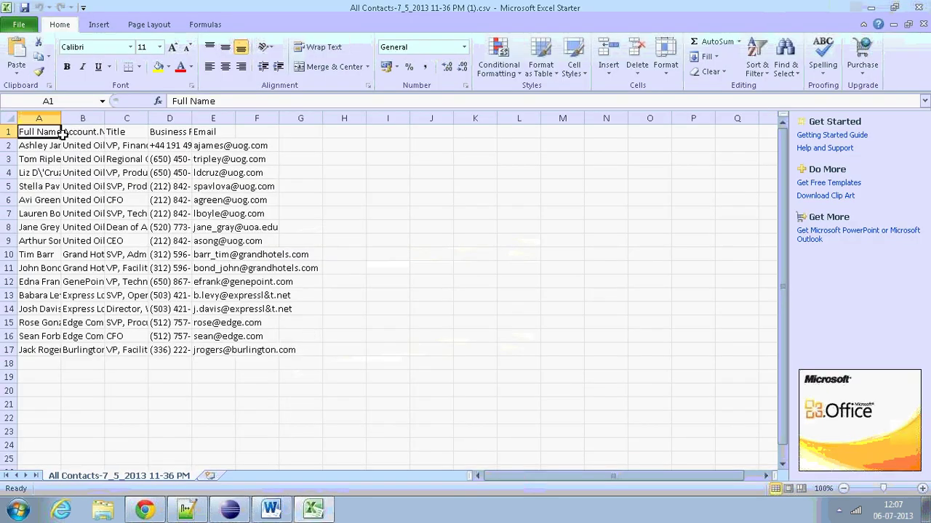
{"action": "left_click", "coordinate": [7, 120]}
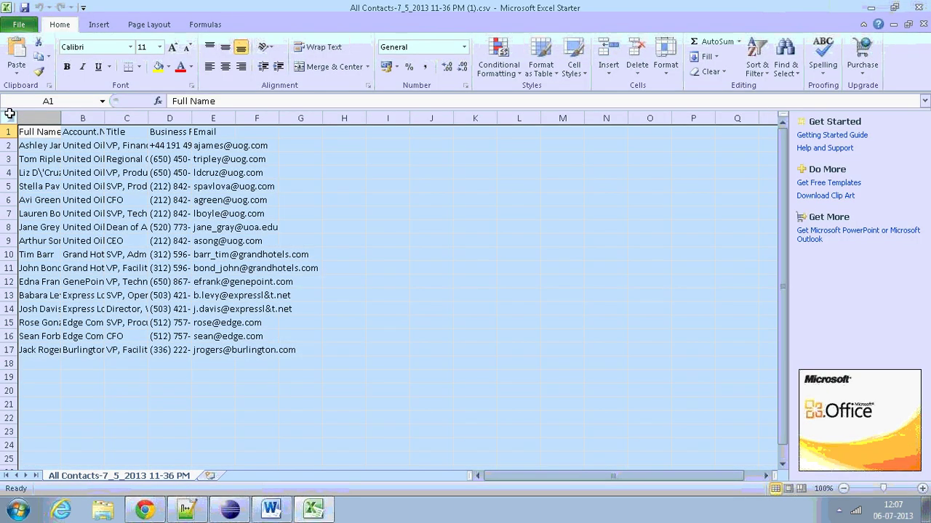
{"action": "double_click", "coordinate": [62, 119]}
{"action": "key", "text": "alt+Tab"}
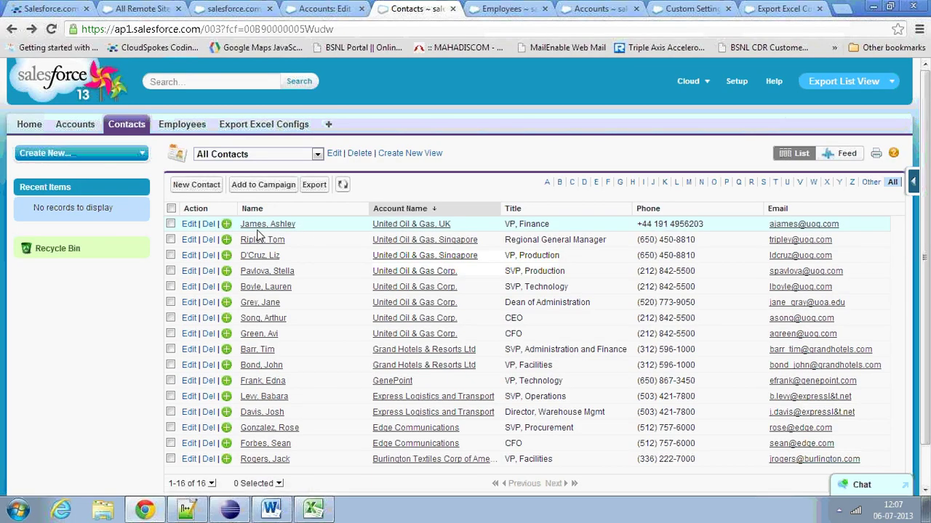
{"action": "key", "text": "alt+Tab"}
{"action": "key", "text": "alt+Tab"}
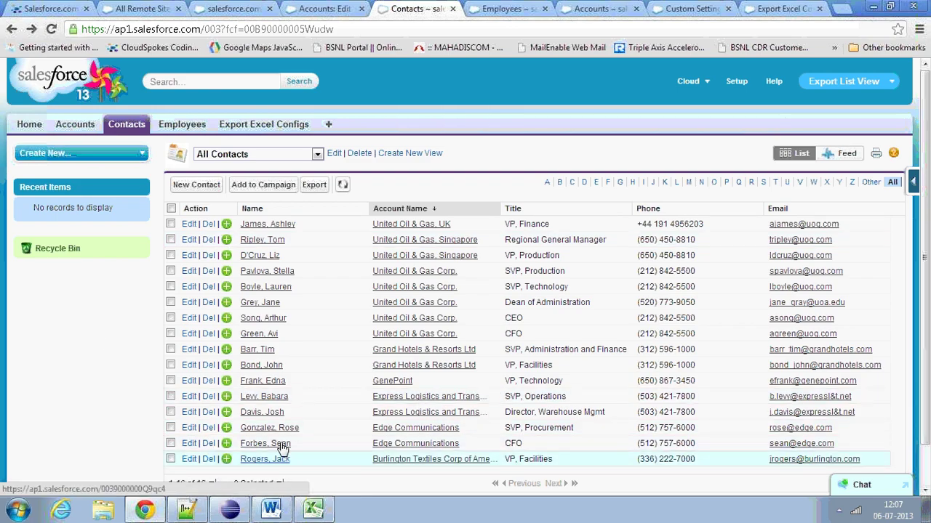
Sort the All Contacts list by Account Name in ascending order and close the earlier contacts CSV in Excel without saving.
{"action": "left_click", "coordinate": [417, 209]}
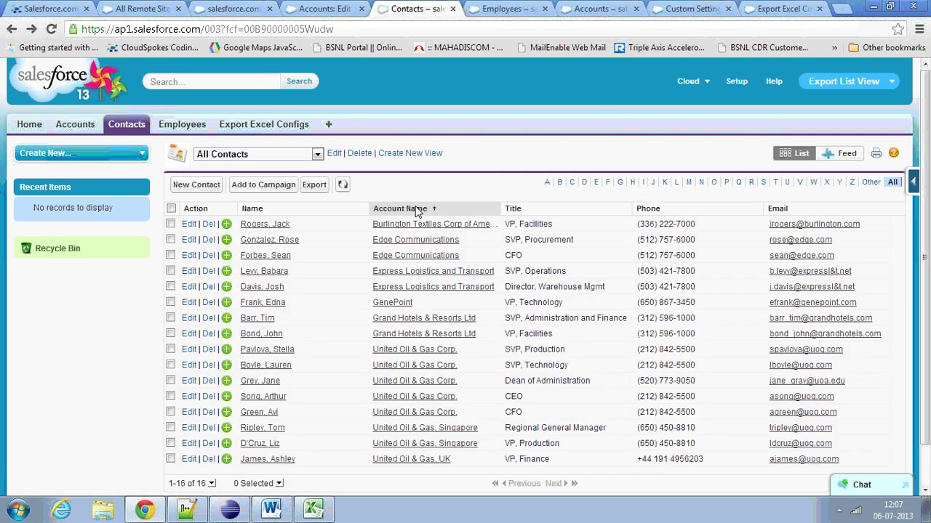
{"action": "key", "text": "alt+Tab"}
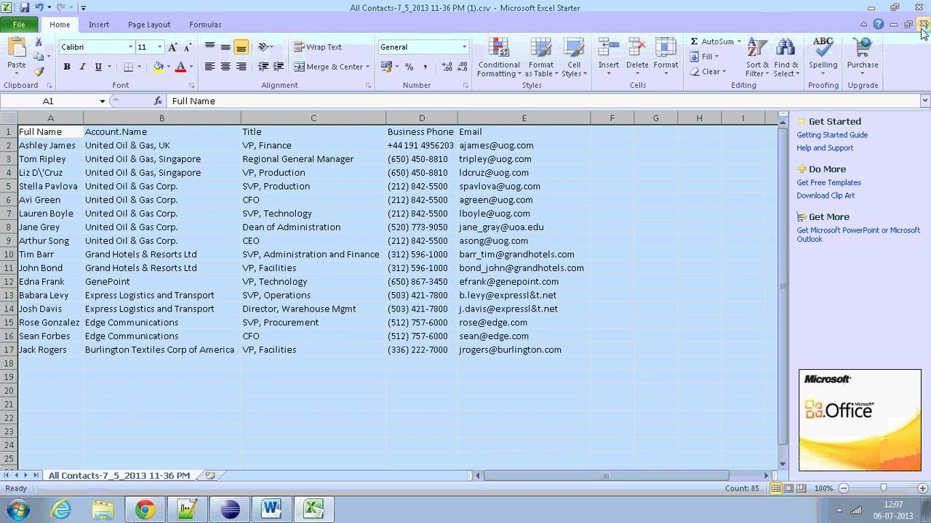
{"action": "left_click", "coordinate": [922, 29]}
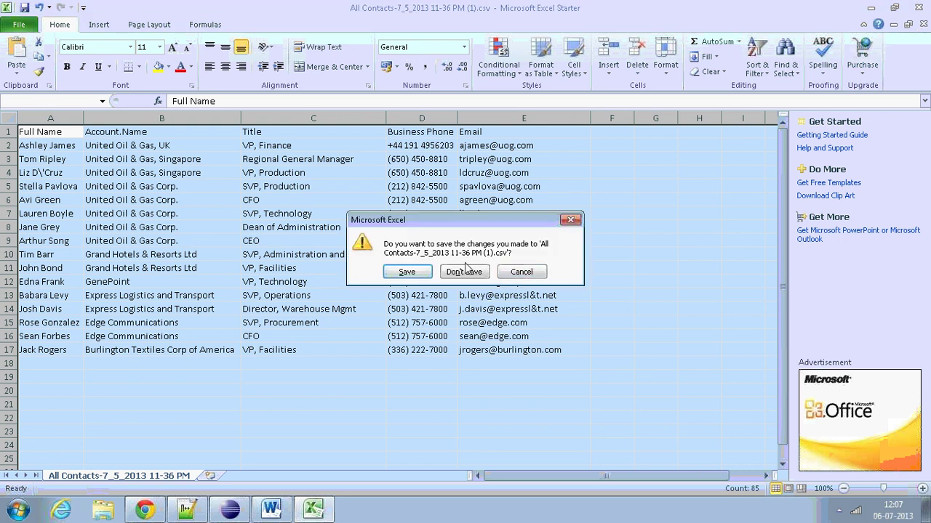
{"action": "left_click", "coordinate": [465, 271]}
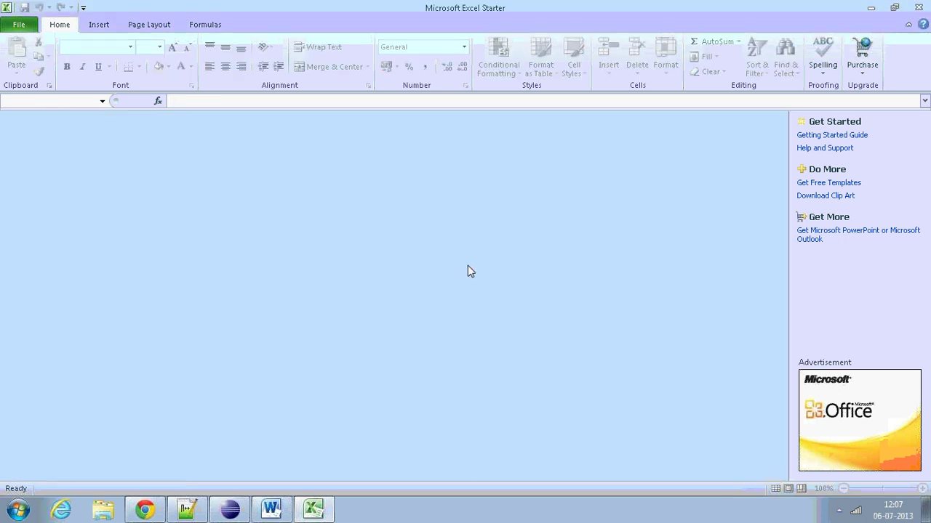
Export the ascending All Contacts list and open the new CSV in Excel with its columns autofitted.
{"action": "key", "text": "alt+Tab"}
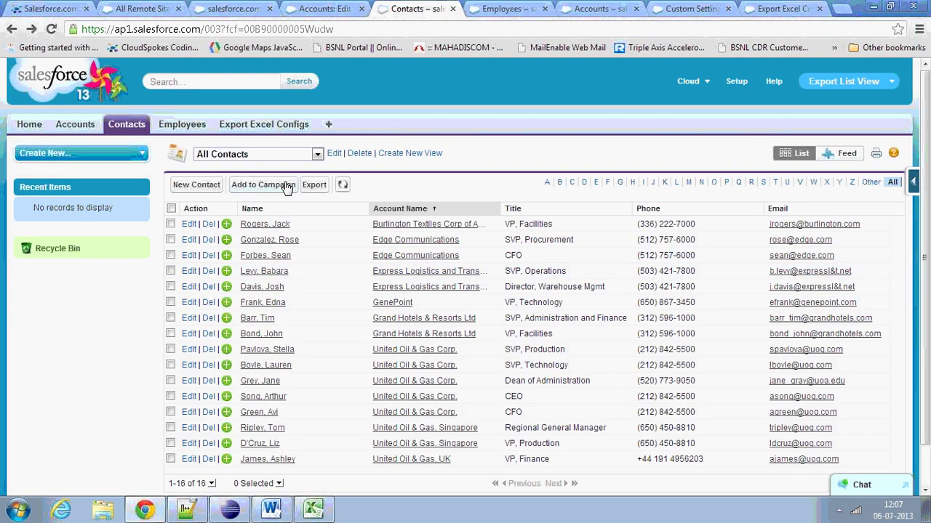
{"action": "left_click", "coordinate": [312, 185]}
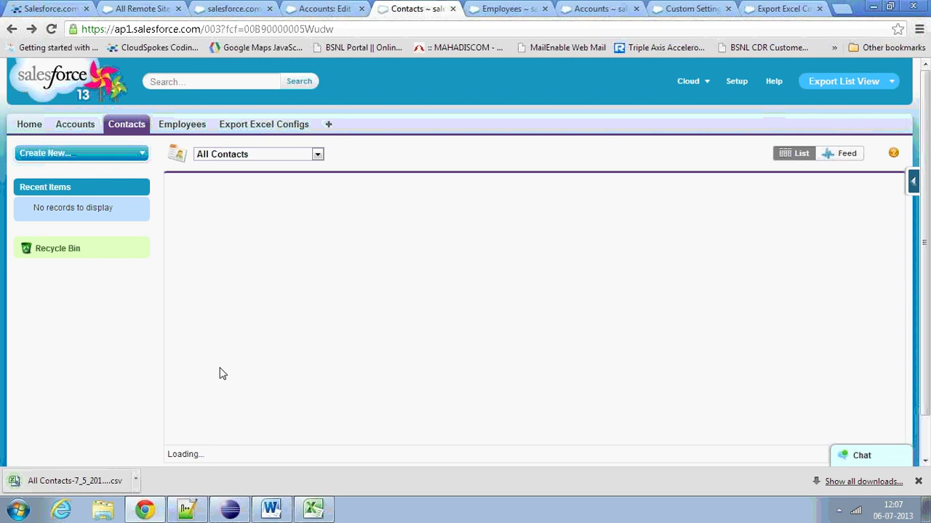
{"action": "left_click", "coordinate": [73, 480]}
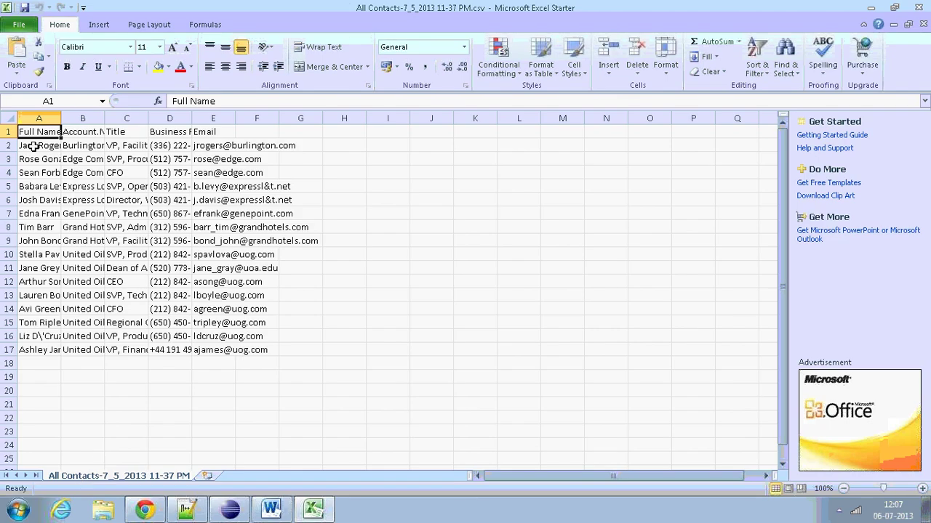
{"action": "key", "text": "ctrl+a"}
{"action": "double_click", "coordinate": [60, 118]}
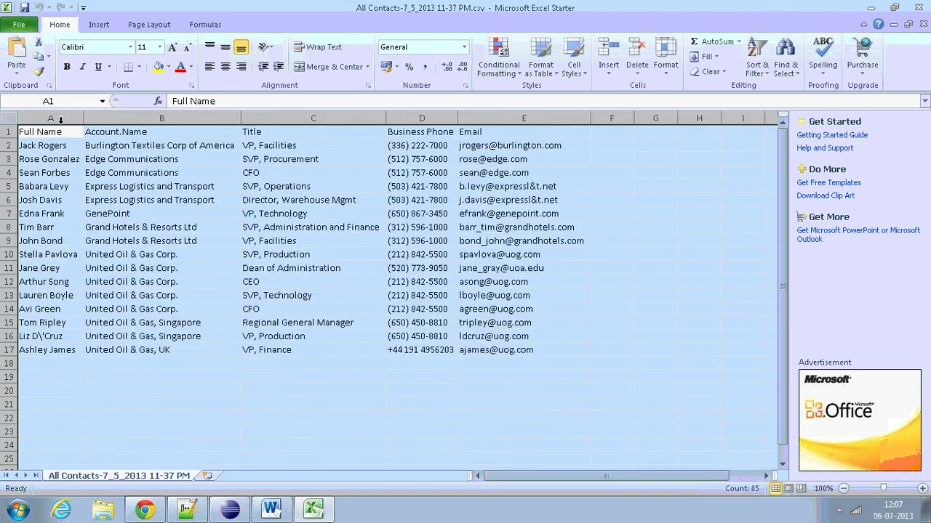
Check the first and last account names in the contacts CSV, close it without saving, and return to the browser.
{"action": "left_click", "coordinate": [129, 148]}
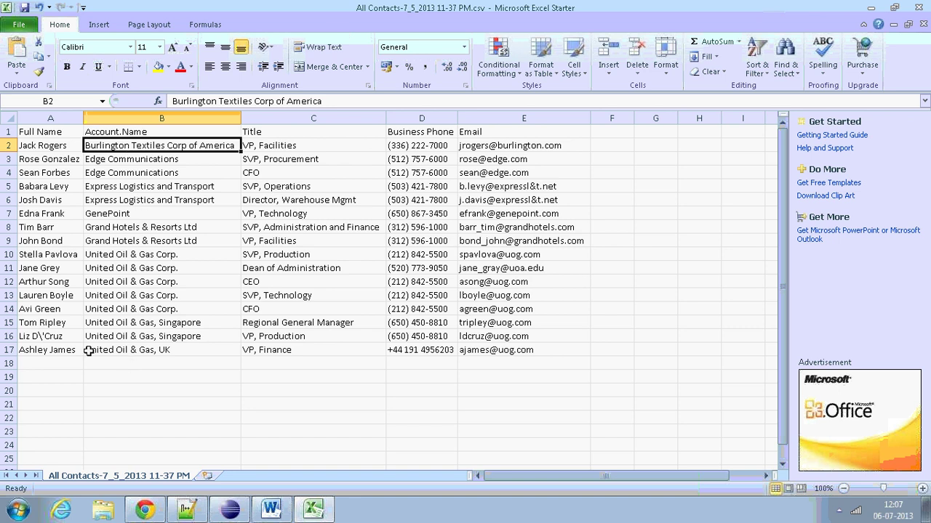
{"action": "left_click", "coordinate": [120, 348]}
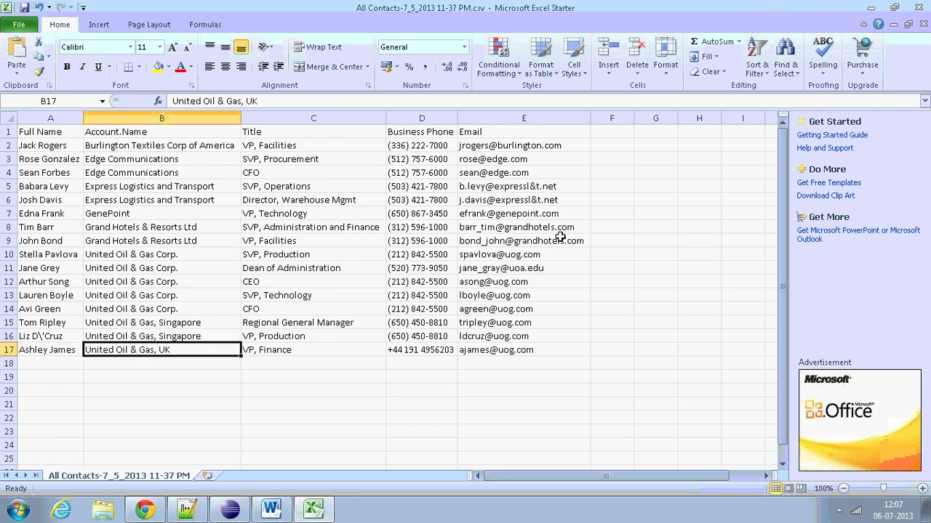
{"action": "left_click", "coordinate": [924, 24]}
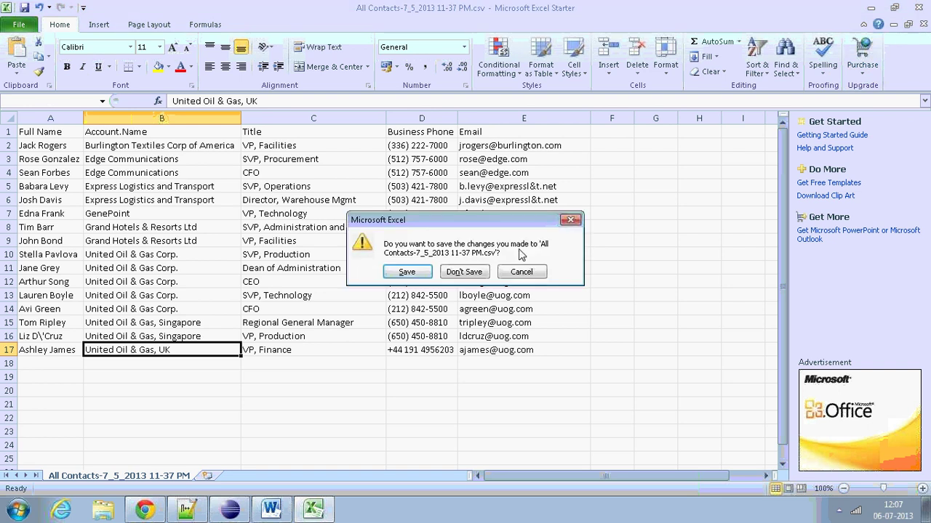
{"action": "left_click", "coordinate": [465, 271]}
{"action": "key", "text": "alt+Tab"}
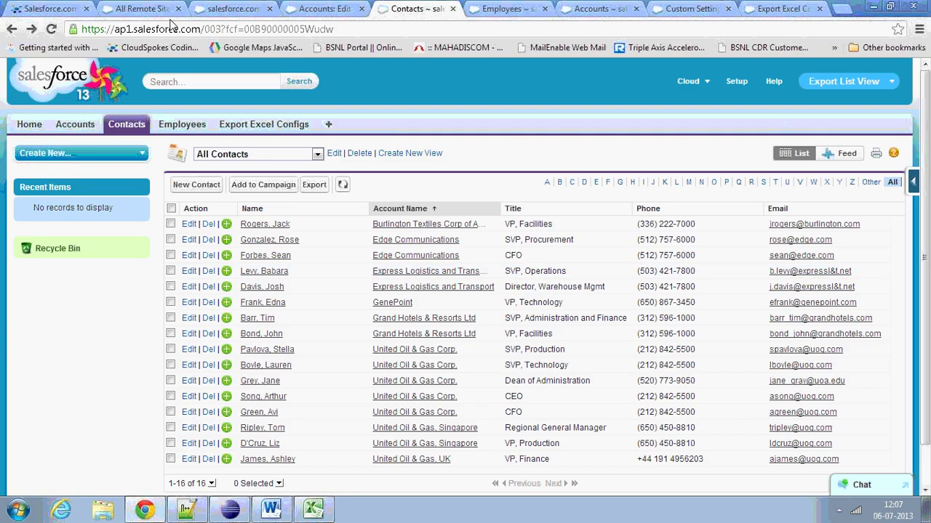
Review the CloudSpokes challenge requirements on matching the view's columns and ordering and downloading the entire list.
{"action": "left_click", "coordinate": [87, 7]}
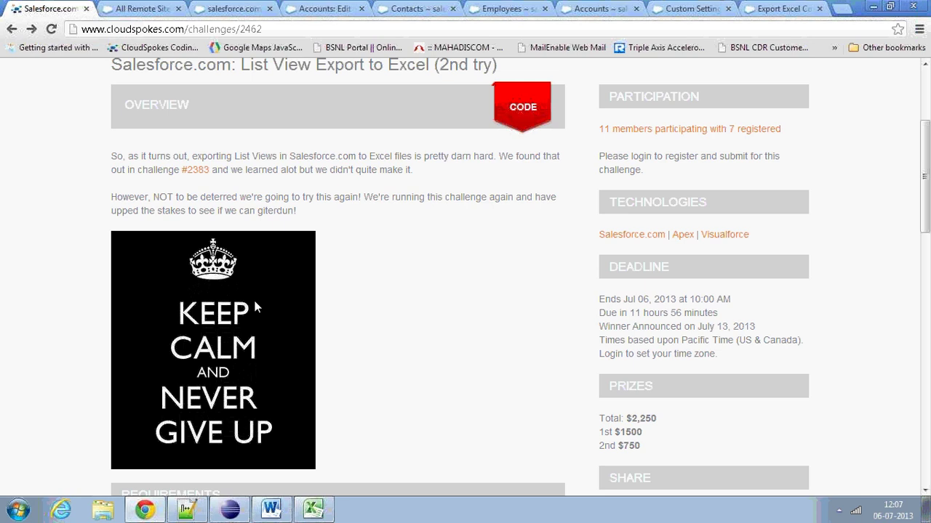
{"action": "scroll", "coordinate": [254, 304], "scroll_direction": "down", "scroll_amount": 4}
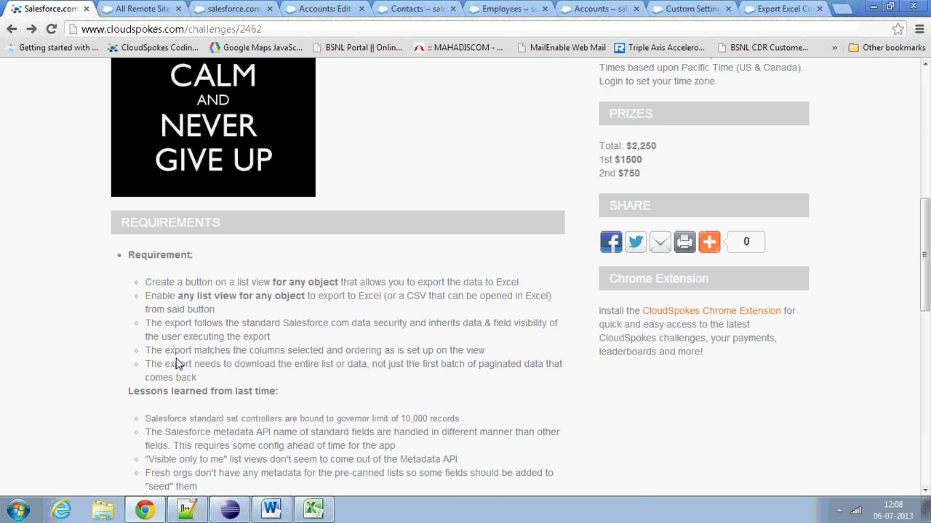
{"action": "left_click_drag", "start_coordinate": [169, 350], "coordinate": [264, 366]}
{"action": "left_click", "coordinate": [291, 360]}
{"action": "key", "text": "alt+Tab"}
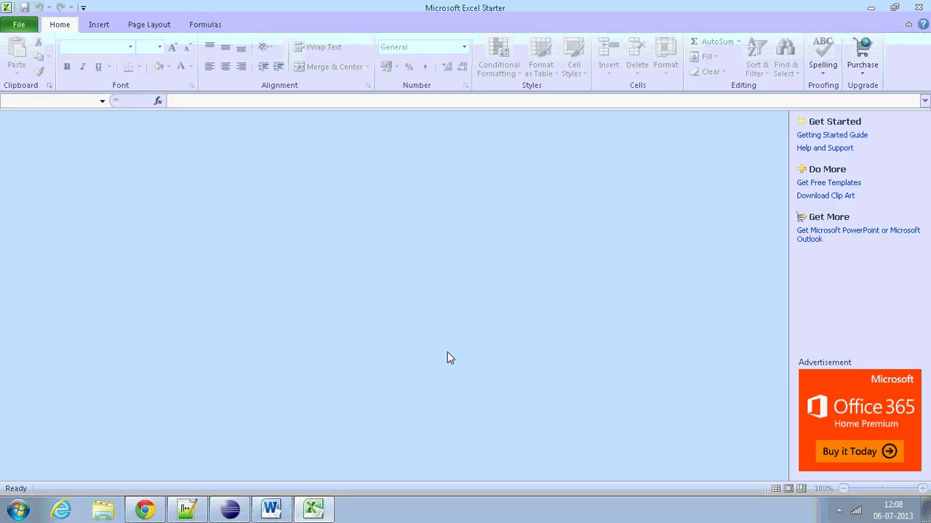
{"action": "left_click", "coordinate": [144, 510]}
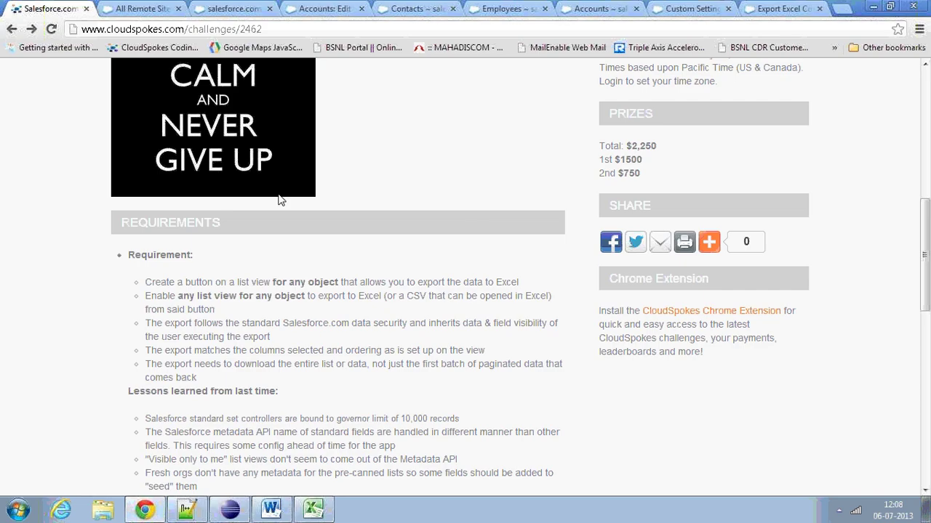
Export the All Accounts list view to a CSV file.
{"action": "left_click", "coordinate": [509, 9]}
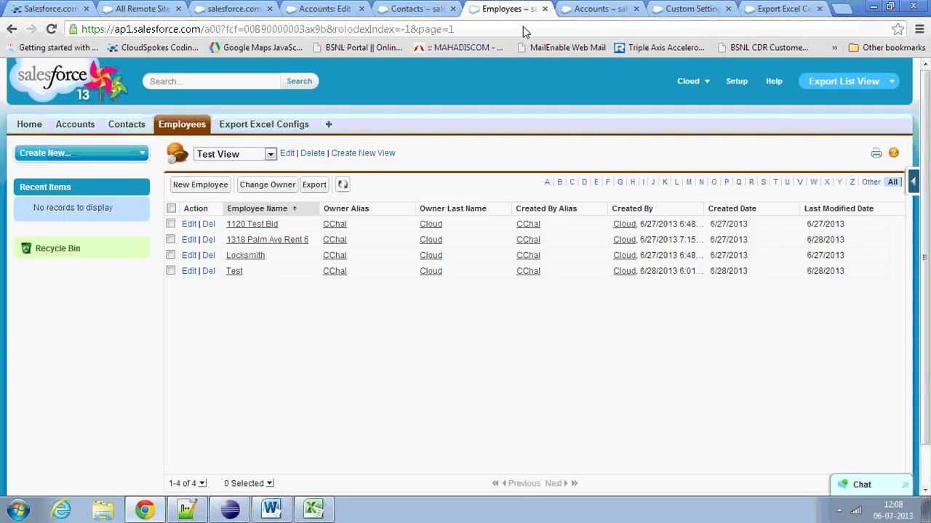
{"action": "left_click", "coordinate": [607, 7]}
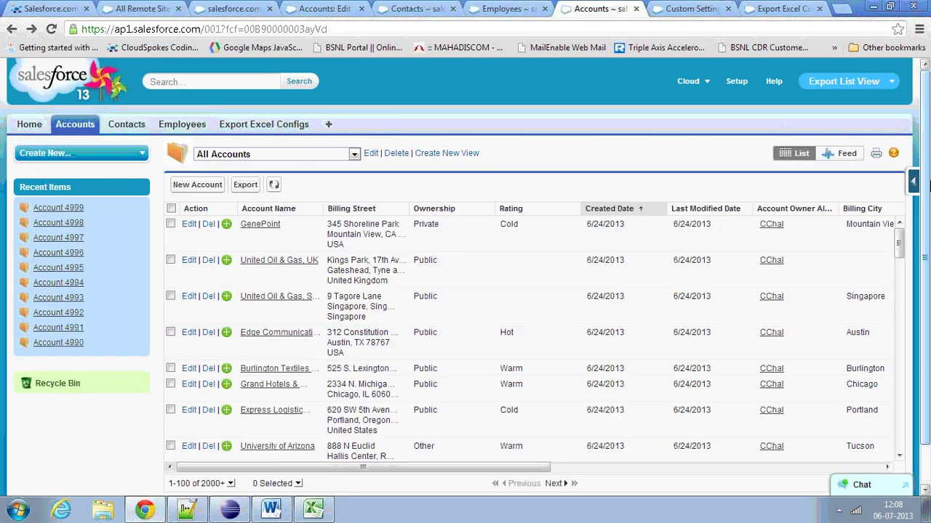
{"action": "scroll", "coordinate": [924, 296], "scroll_direction": "down", "scroll_amount": 2}
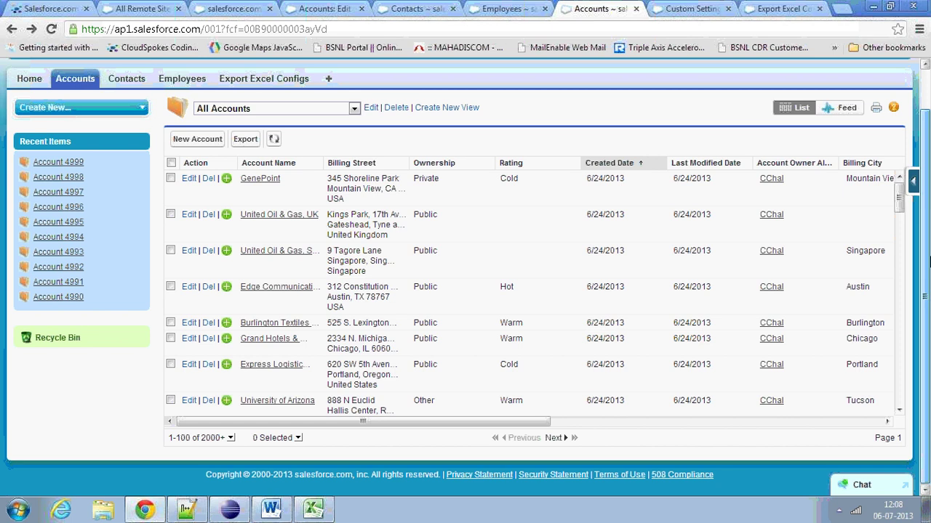
{"action": "scroll", "coordinate": [928, 262], "scroll_direction": "up", "scroll_amount": 1}
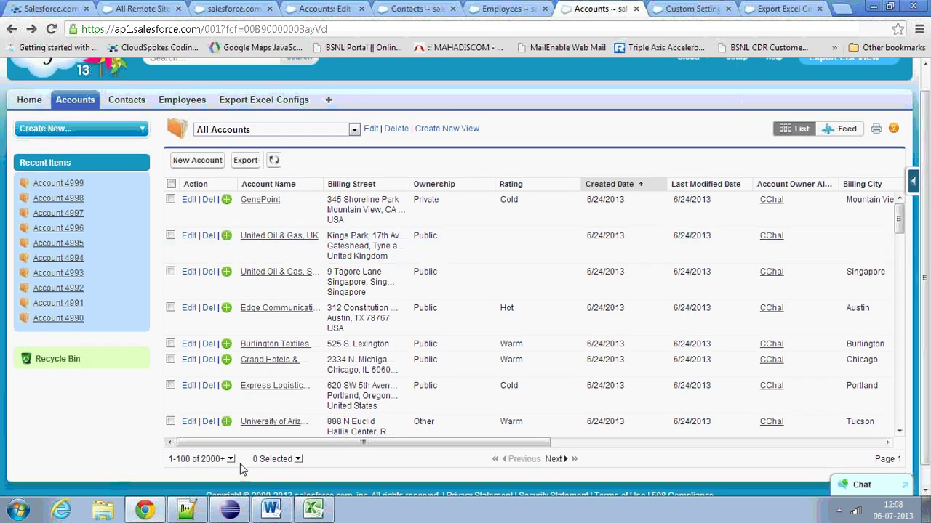
{"action": "left_click", "coordinate": [244, 160]}
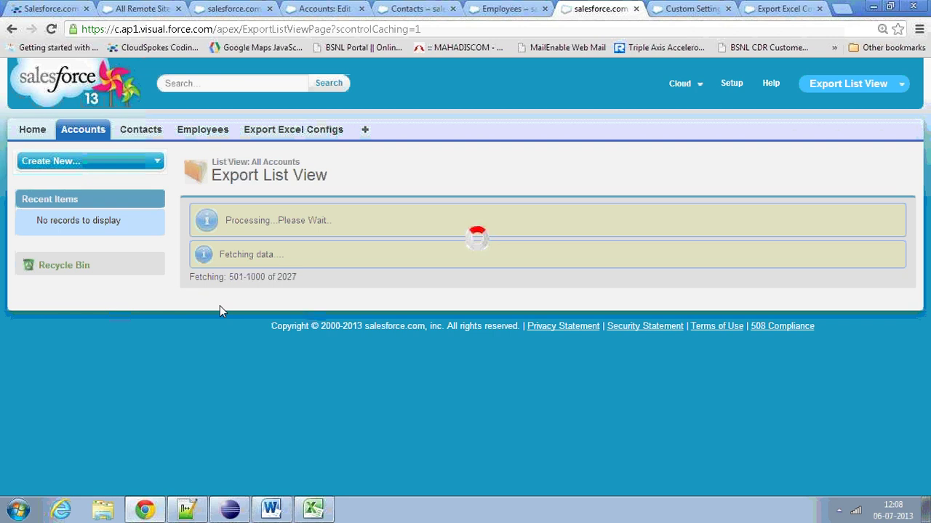
Examine the PAGE_SIZE constant and its value in ExportListView.cls in the Force.com IDE.
{"action": "left_click", "coordinate": [232, 516]}
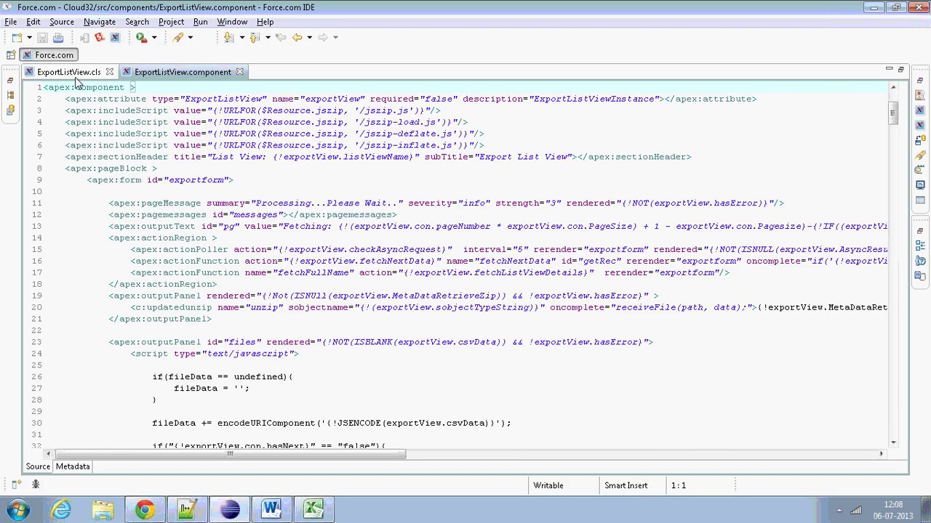
{"action": "left_click", "coordinate": [73, 74]}
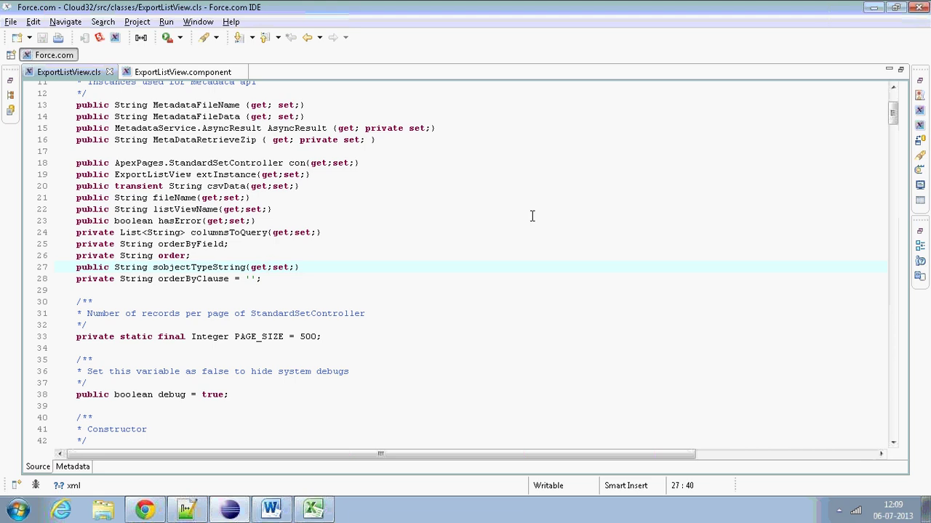
{"action": "left_click_drag", "start_coordinate": [893, 115], "coordinate": [894, 125]}
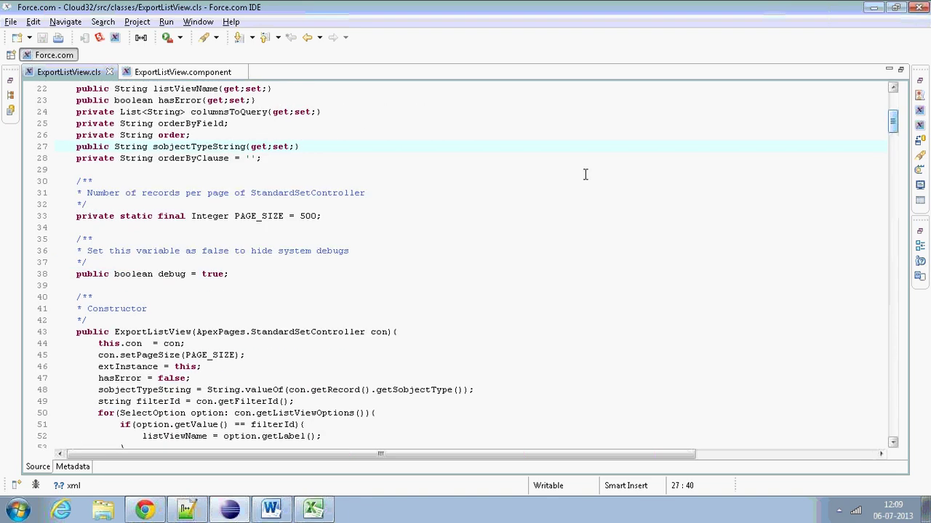
{"action": "double_click", "coordinate": [267, 215]}
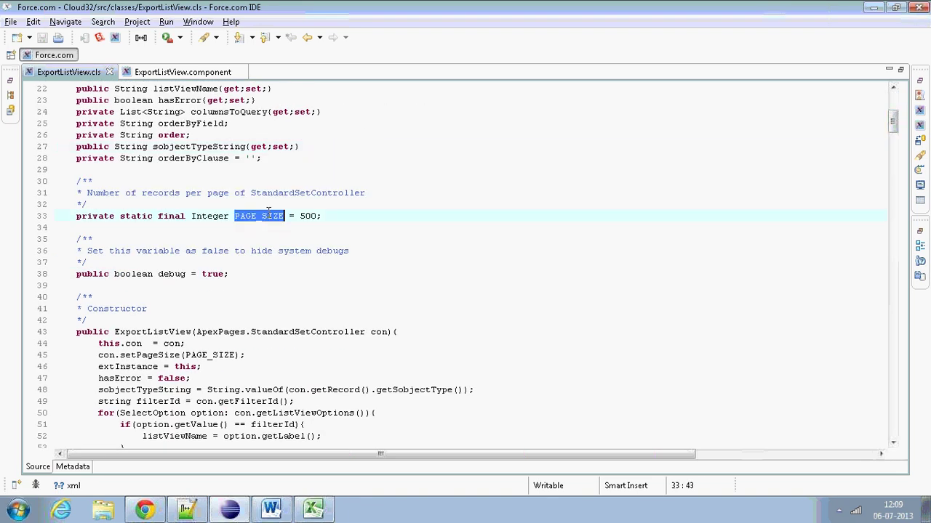
{"action": "double_click", "coordinate": [309, 216]}
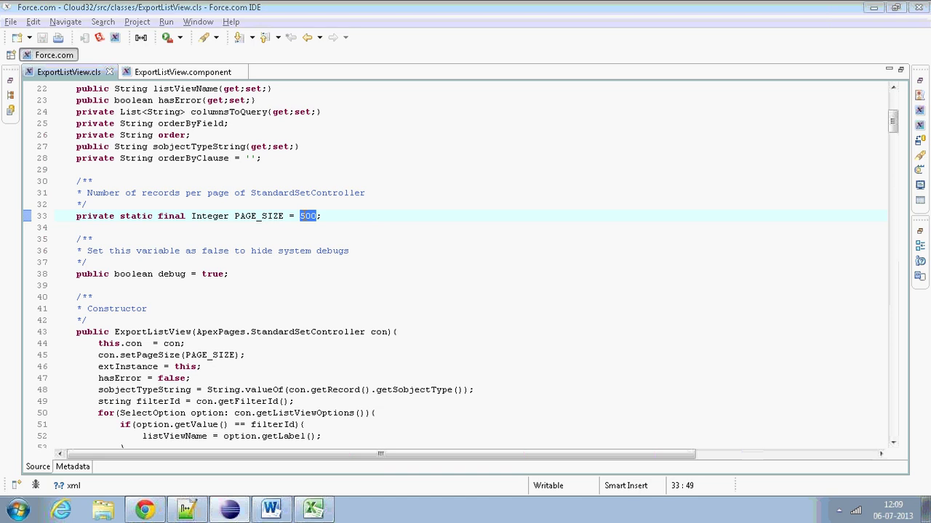
Open the exported All Accounts CSV in Excel, inspect its rows down to the last record, and close it.
{"action": "key", "text": "alt+Tab"}
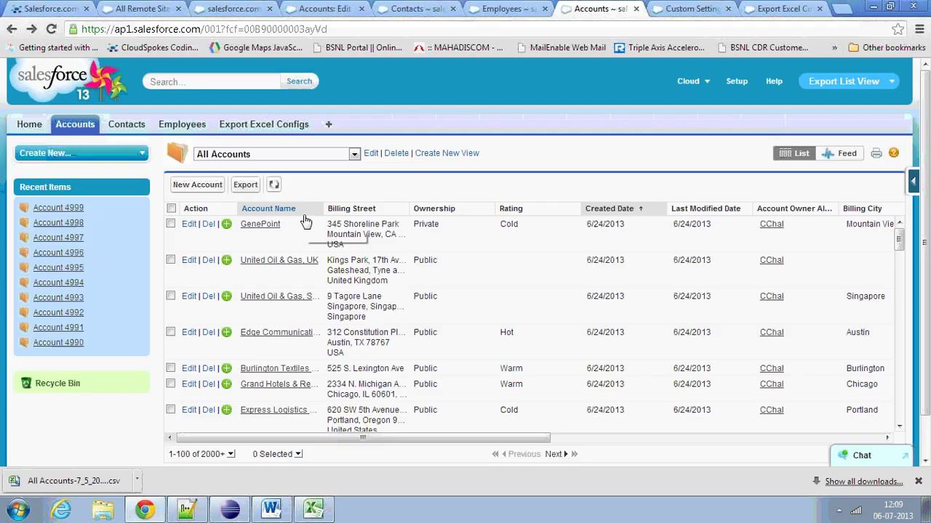
{"action": "left_click", "coordinate": [82, 484]}
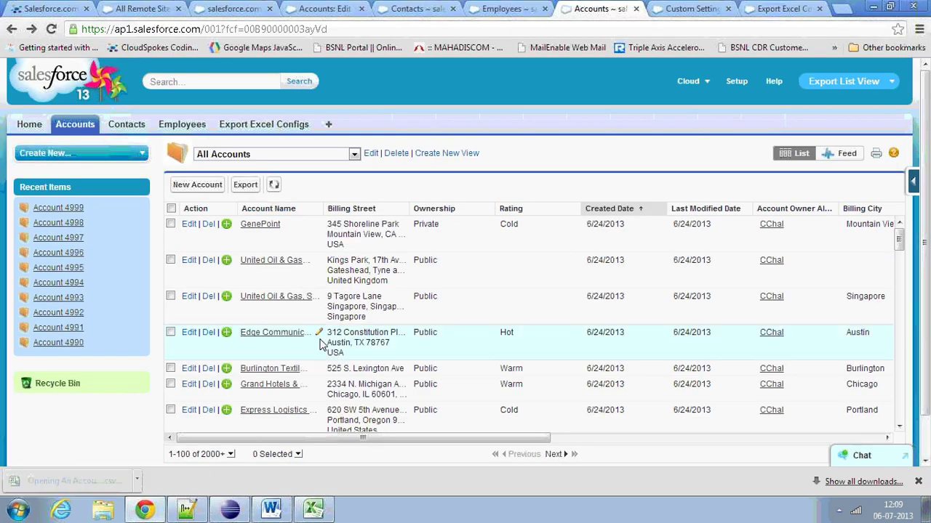
{"action": "left_click", "coordinate": [316, 509]}
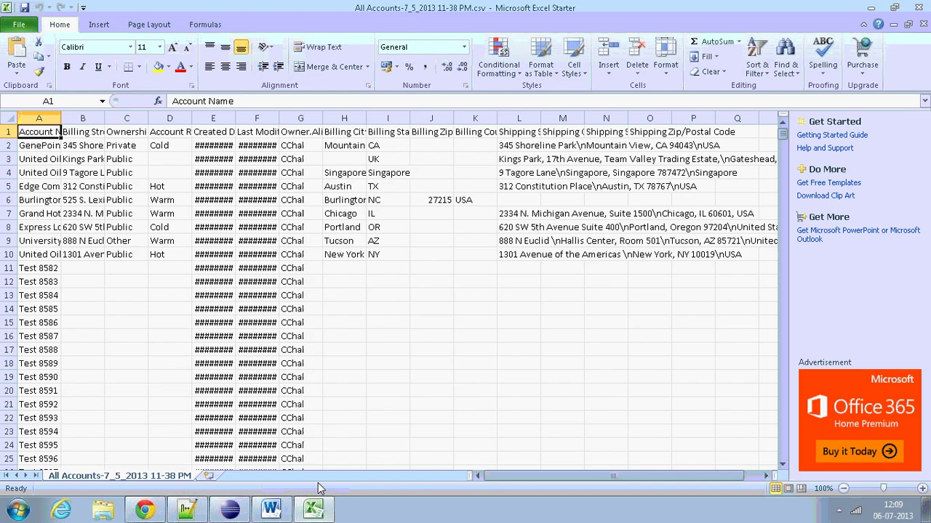
{"action": "left_click_drag", "start_coordinate": [781, 136], "coordinate": [786, 463]}
{"action": "left_click", "coordinate": [924, 24]}
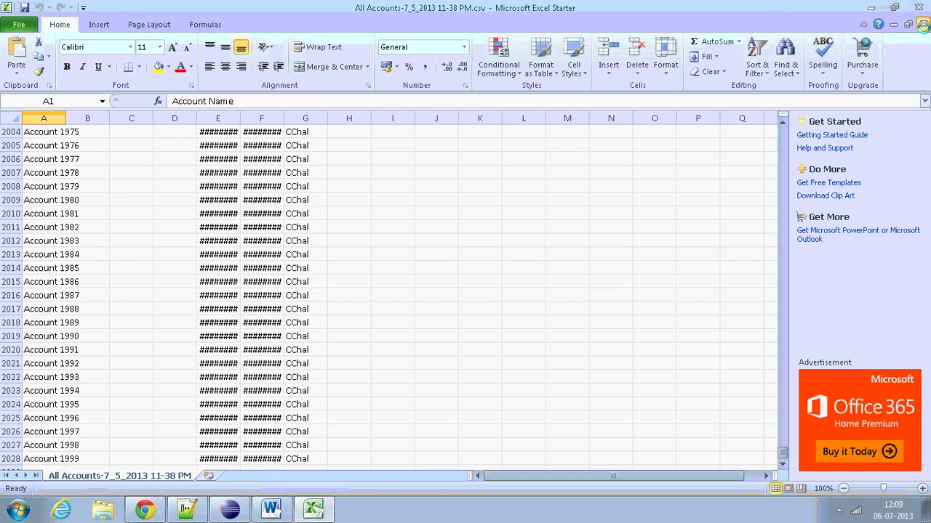
{"action": "left_click", "coordinate": [871, 7]}
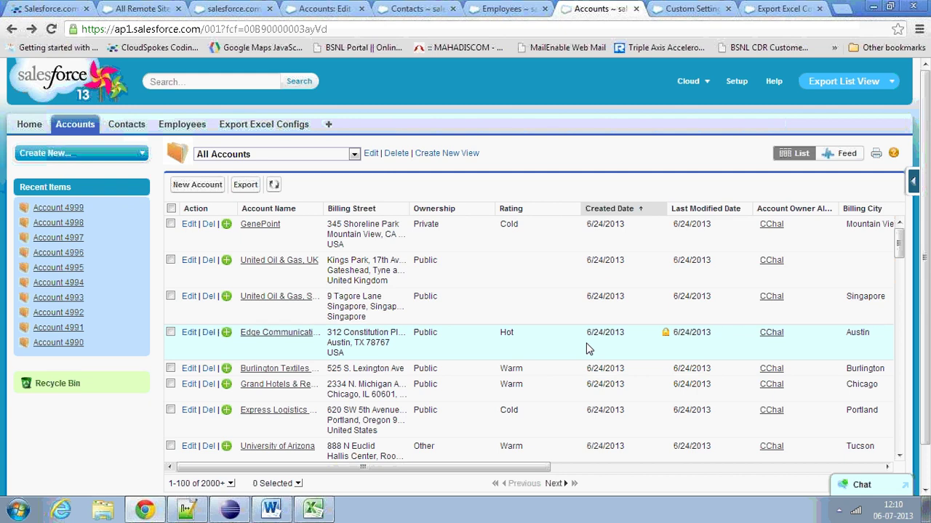
Inspect the DefaultColumns custom setting definition and the Export Excel Configs column mappings.
{"action": "left_click", "coordinate": [336, 154]}
{"action": "left_click", "coordinate": [336, 154]}
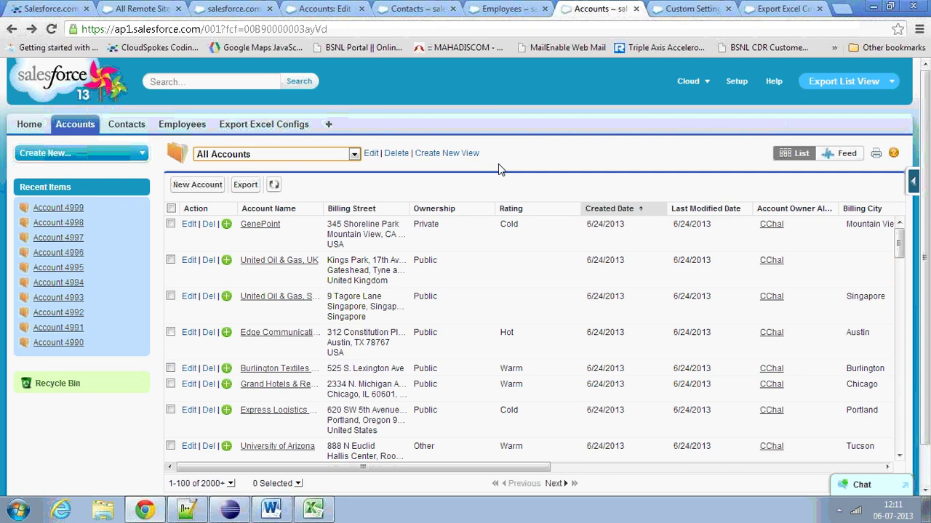
{"action": "left_click", "coordinate": [691, 8]}
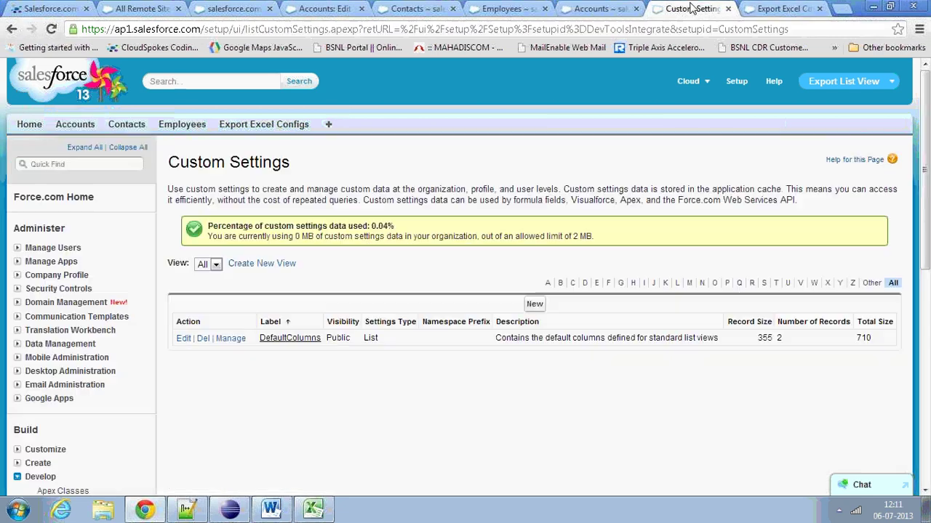
{"action": "left_click", "coordinate": [290, 340]}
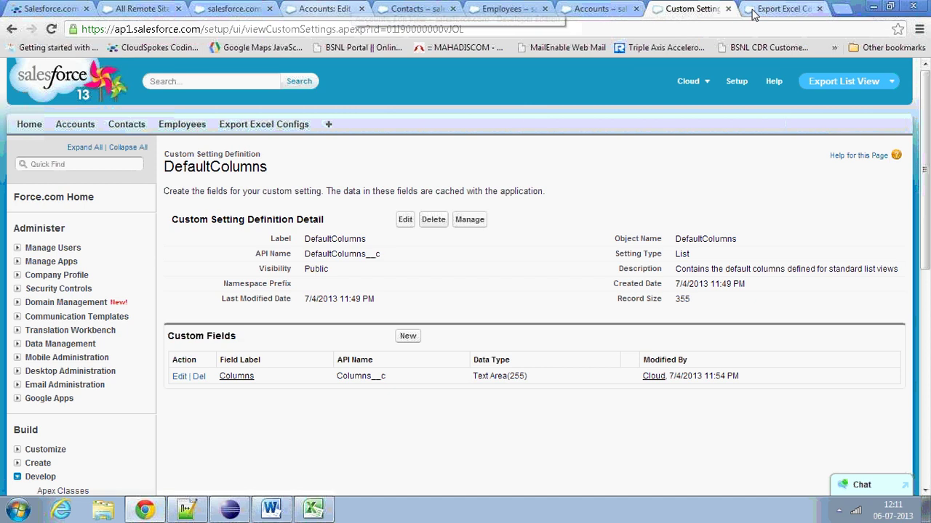
{"action": "left_click", "coordinate": [782, 8]}
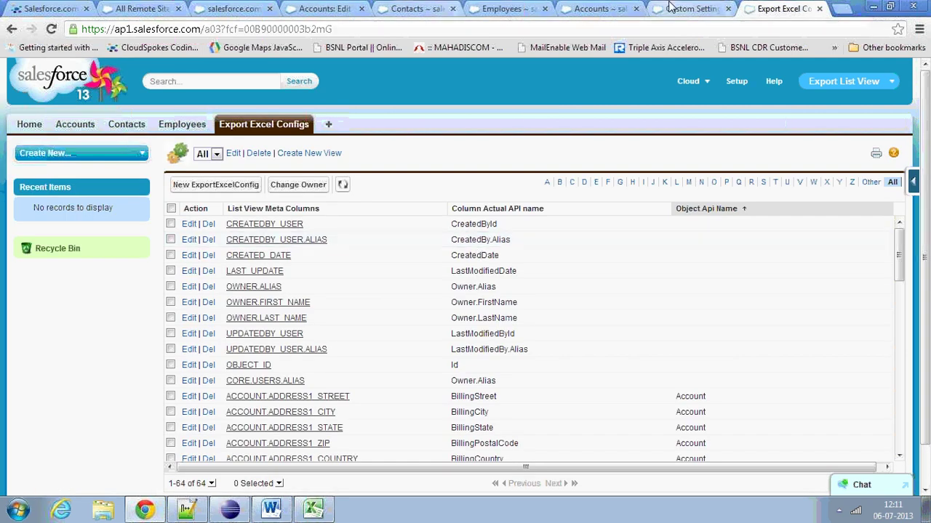
Open the Account record of the DefaultColumns custom setting and examine its Columns value.
{"action": "left_click", "coordinate": [690, 8]}
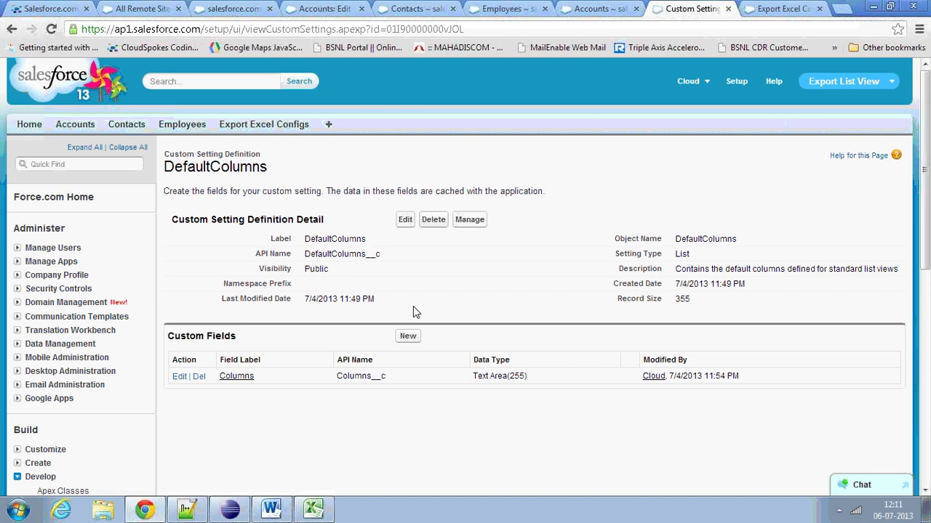
{"action": "left_click", "coordinate": [469, 226]}
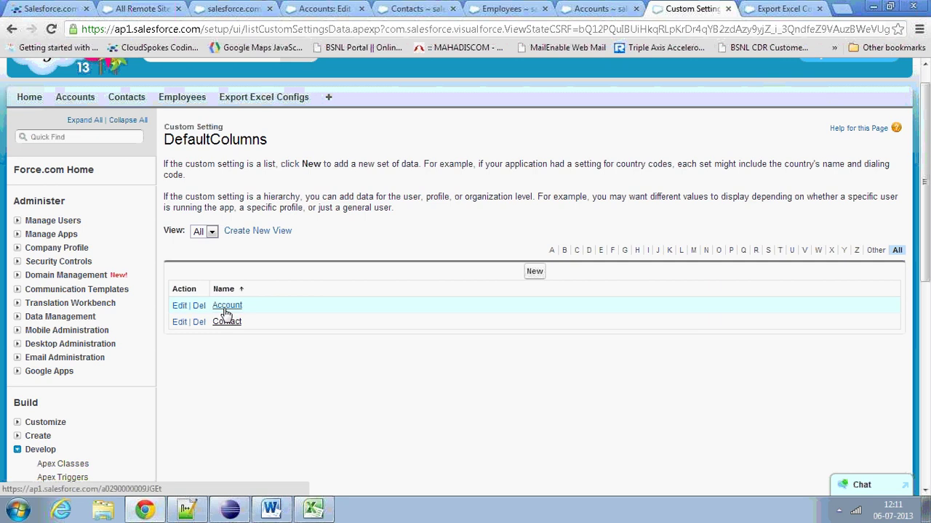
{"action": "left_click", "coordinate": [227, 311]}
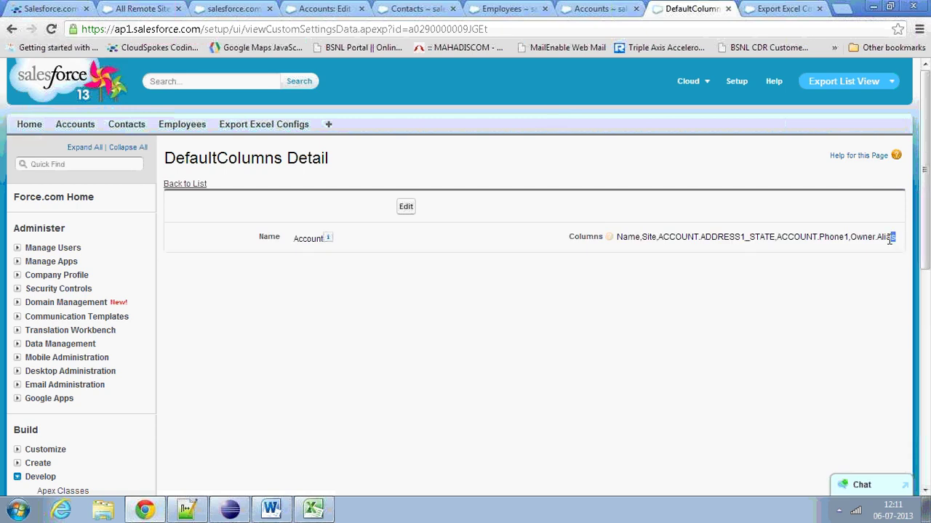
{"action": "left_click_drag", "start_coordinate": [893, 239], "coordinate": [615, 238]}
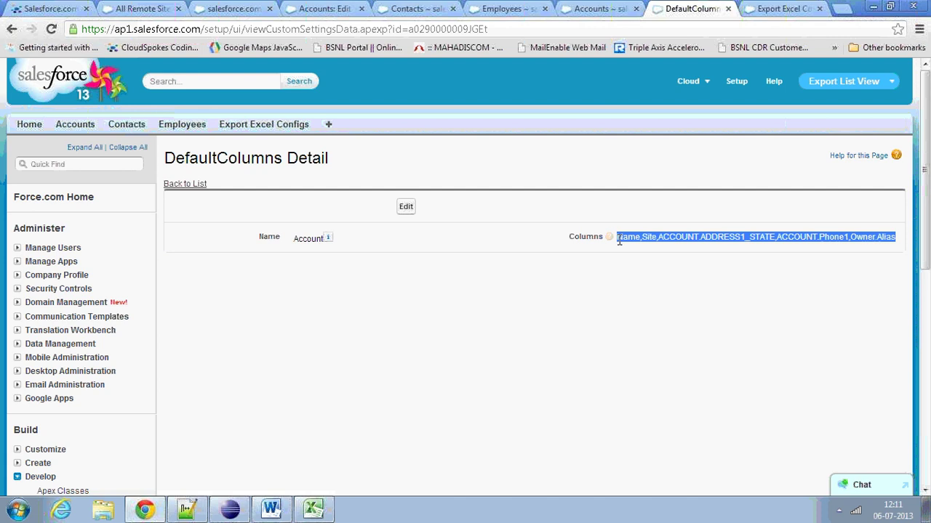
{"action": "left_click", "coordinate": [622, 253]}
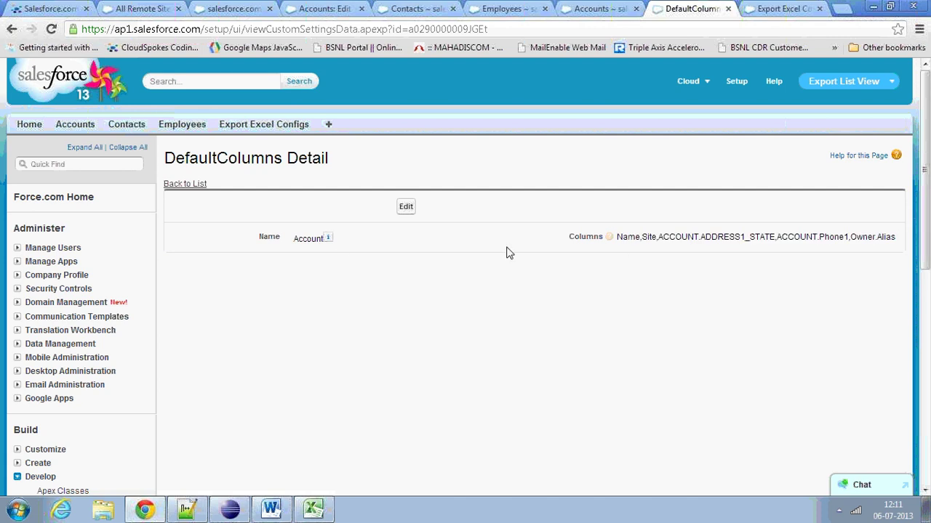
{"action": "mouse_move", "coordinate": [328, 240]}
{"action": "left_click_drag", "start_coordinate": [616, 236], "coordinate": [898, 248]}
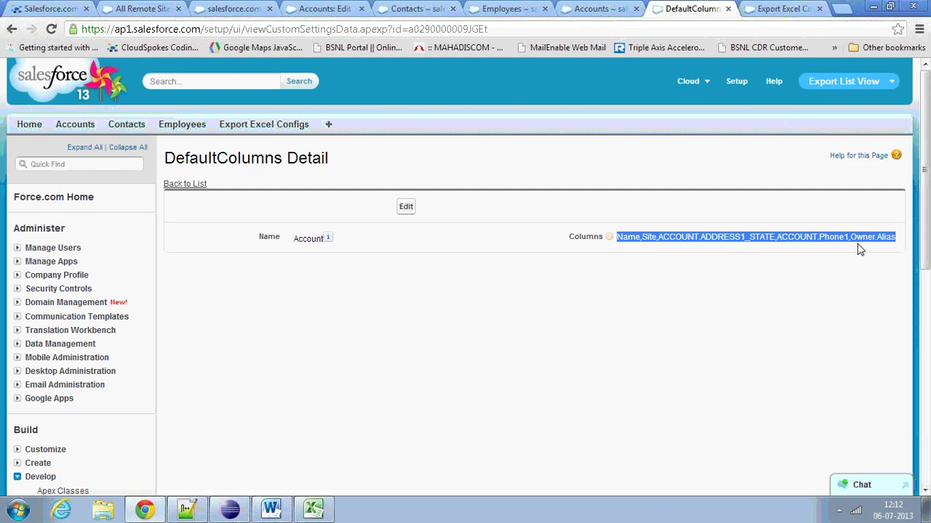
{"action": "left_click", "coordinate": [574, 292]}
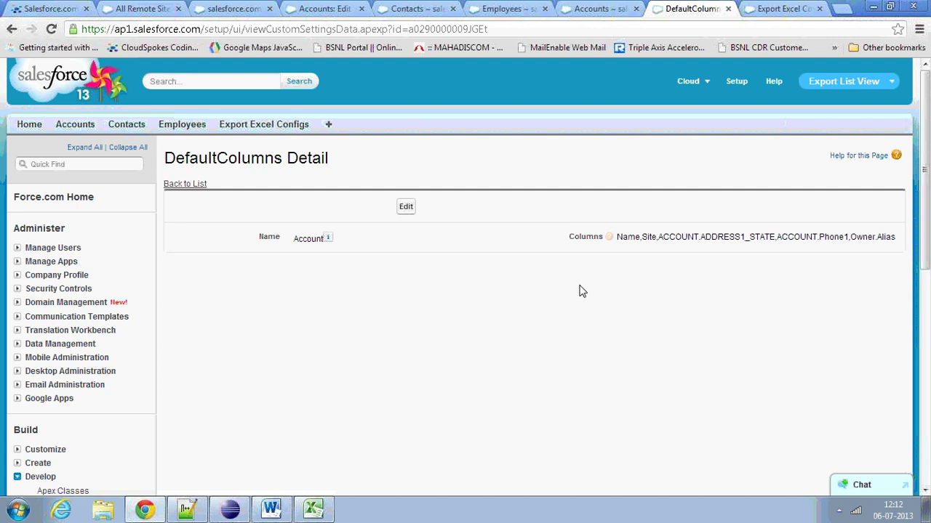
Check the component note in Notepad++, then open ExportListView_Contact.page from the Cloud32 project in the Force.com IDE.
{"action": "left_click", "coordinate": [187, 509]}
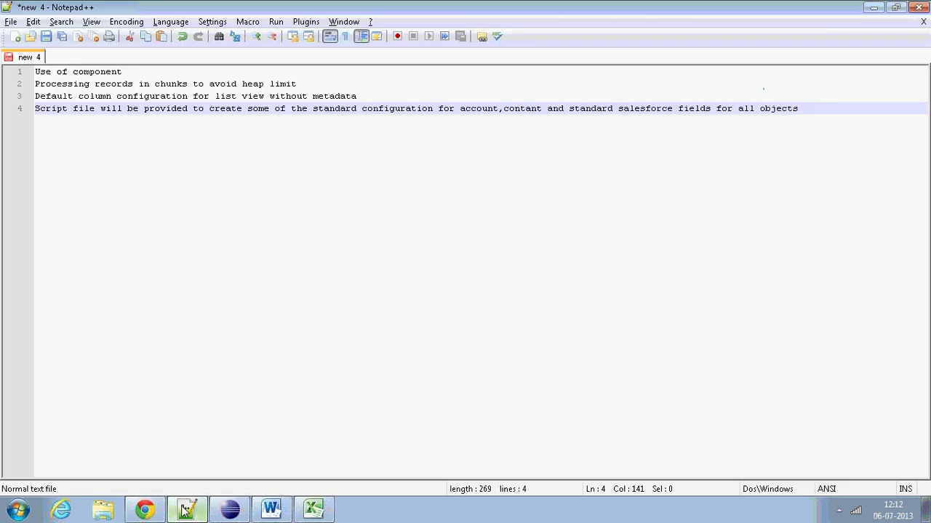
{"action": "left_click", "coordinate": [126, 72]}
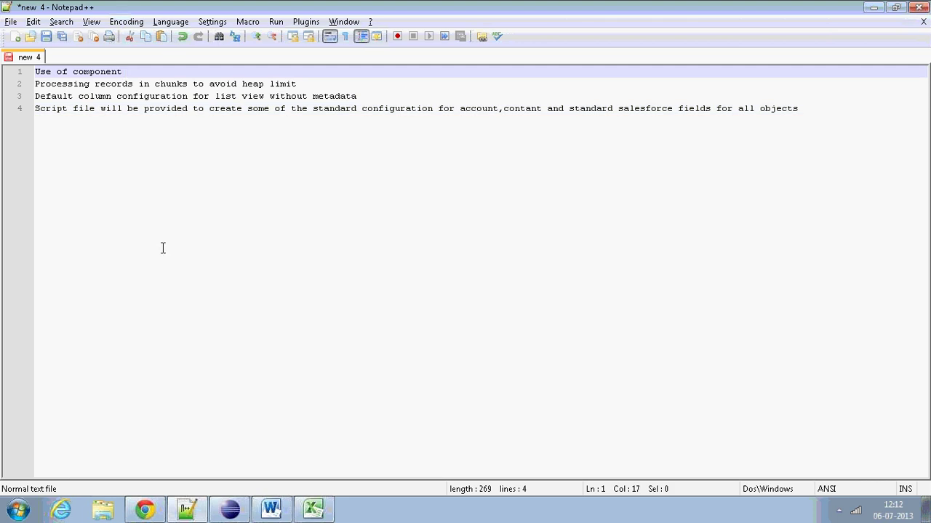
{"action": "left_click", "coordinate": [230, 509]}
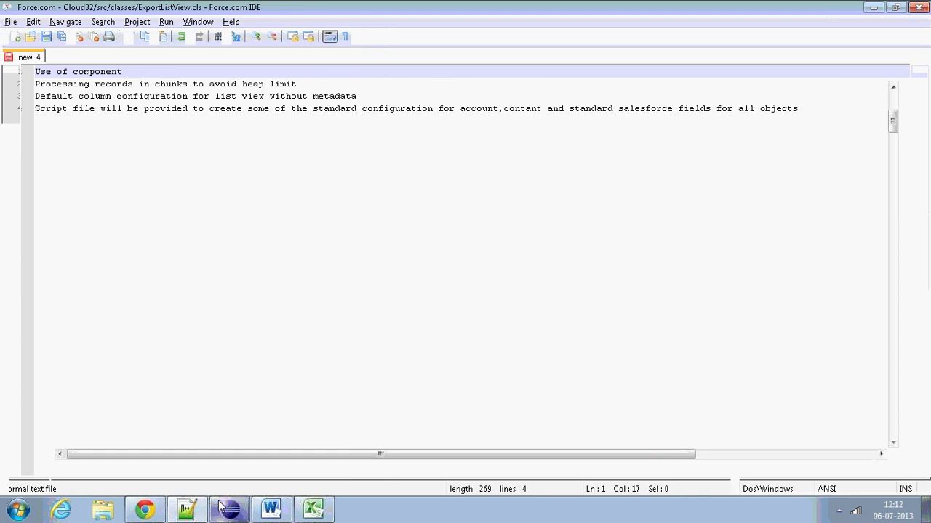
{"action": "left_click", "coordinate": [10, 98]}
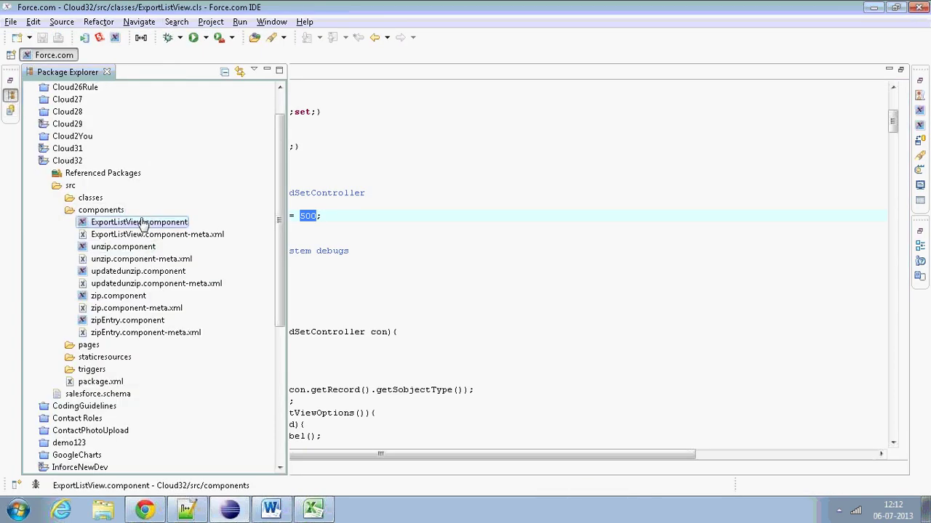
{"action": "left_click", "coordinate": [59, 346]}
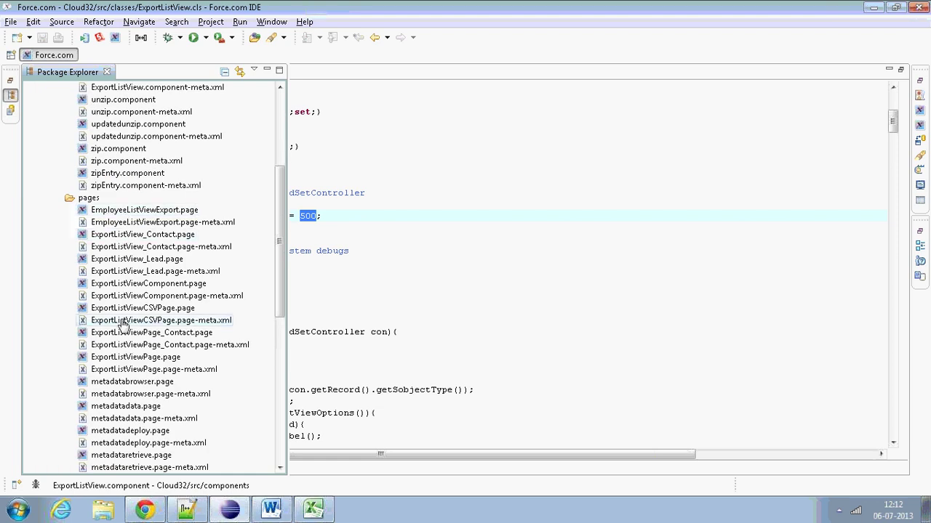
{"action": "left_click_drag", "start_coordinate": [277, 254], "coordinate": [282, 285]}
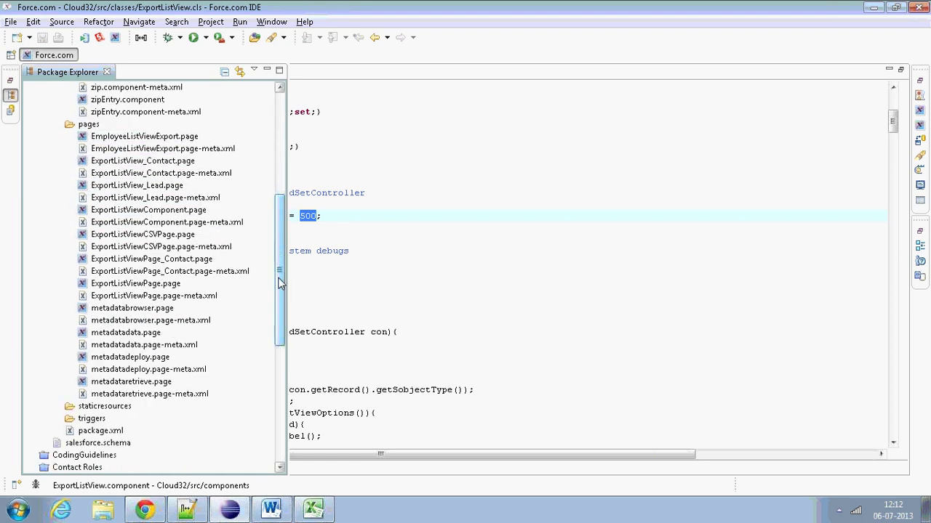
{"action": "left_click", "coordinate": [143, 163]}
{"action": "double_click", "coordinate": [142, 163]}
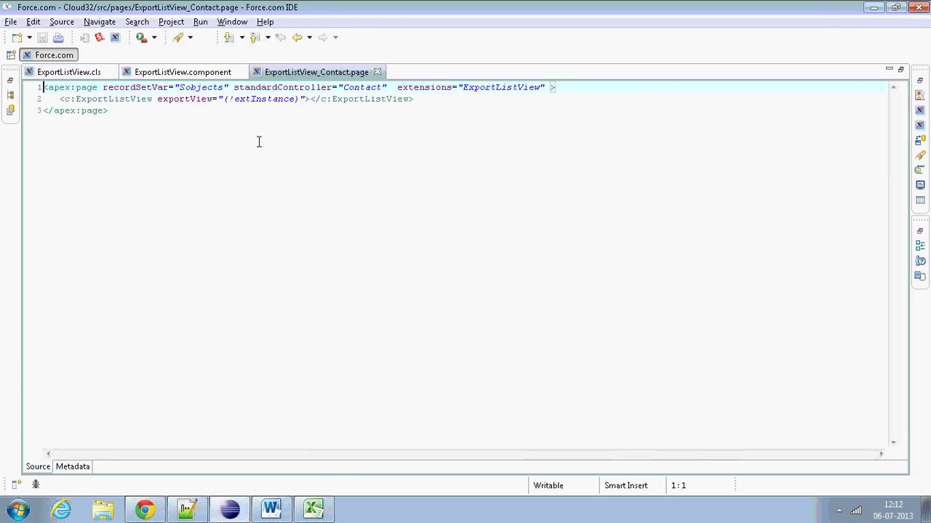
Examine the page's recordSetVar, standardController and extensions attributes and the extInstance value passed to the ExportListView component.
{"action": "left_click", "coordinate": [149, 87]}
{"action": "left_click", "coordinate": [191, 87]}
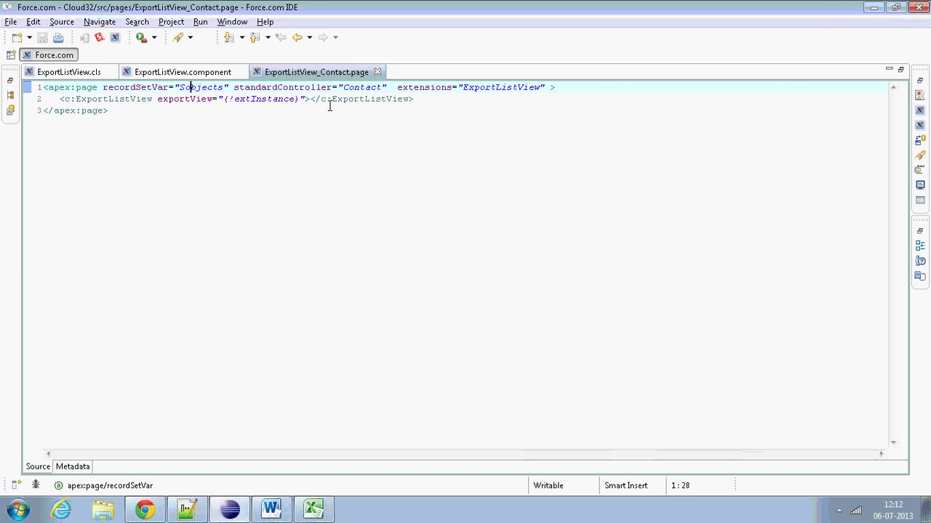
{"action": "left_click", "coordinate": [355, 88]}
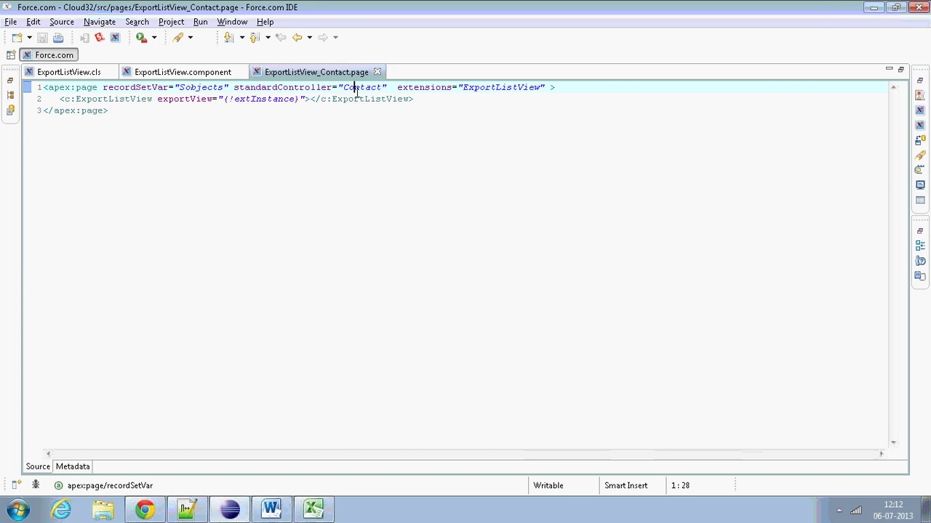
{"action": "left_click", "coordinate": [495, 87]}
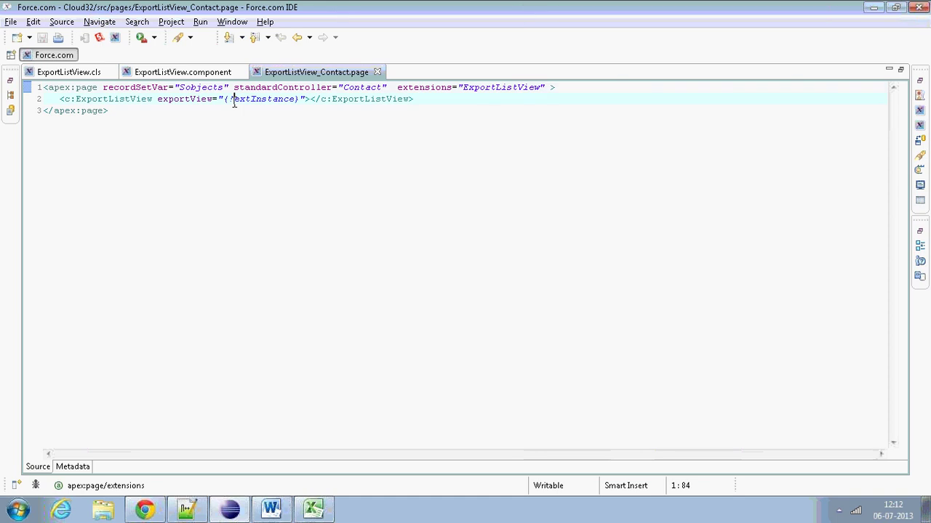
{"action": "left_click_drag", "start_coordinate": [233, 99], "coordinate": [294, 102]}
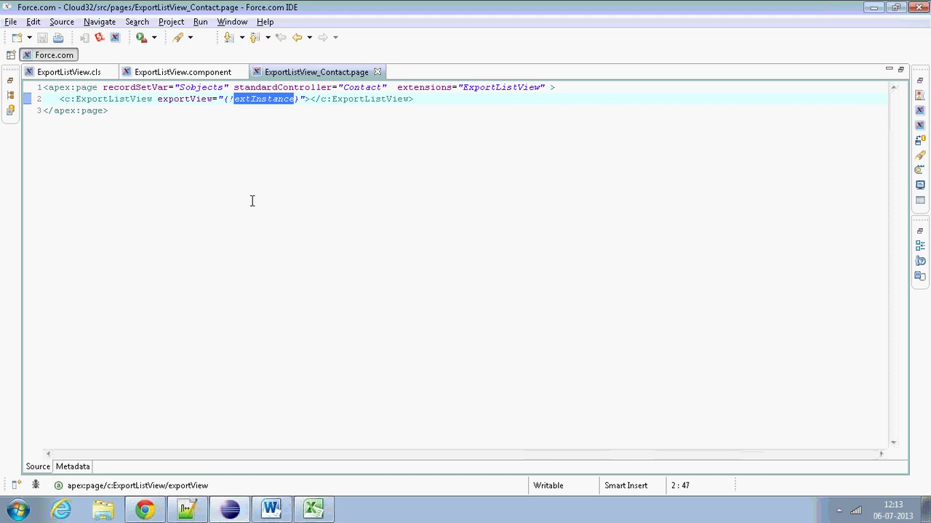
Review the Notepad++ notes on chunked record processing, default column configuration and the configuration script file.
{"action": "left_click", "coordinate": [184, 513]}
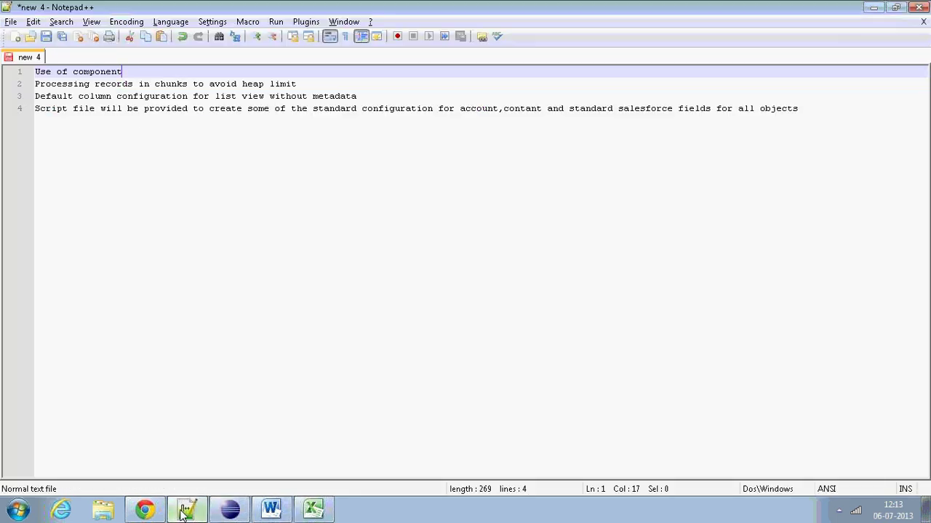
{"action": "left_click", "coordinate": [134, 85]}
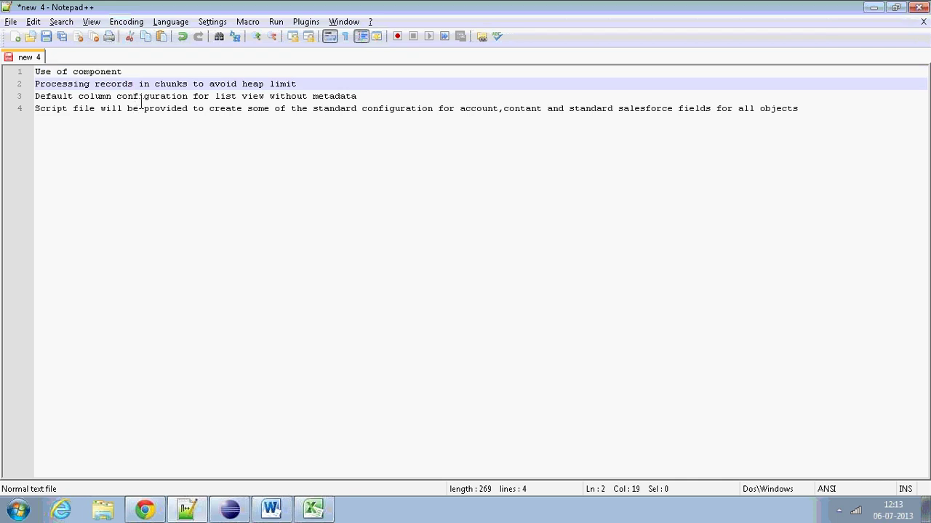
{"action": "left_click", "coordinate": [139, 108]}
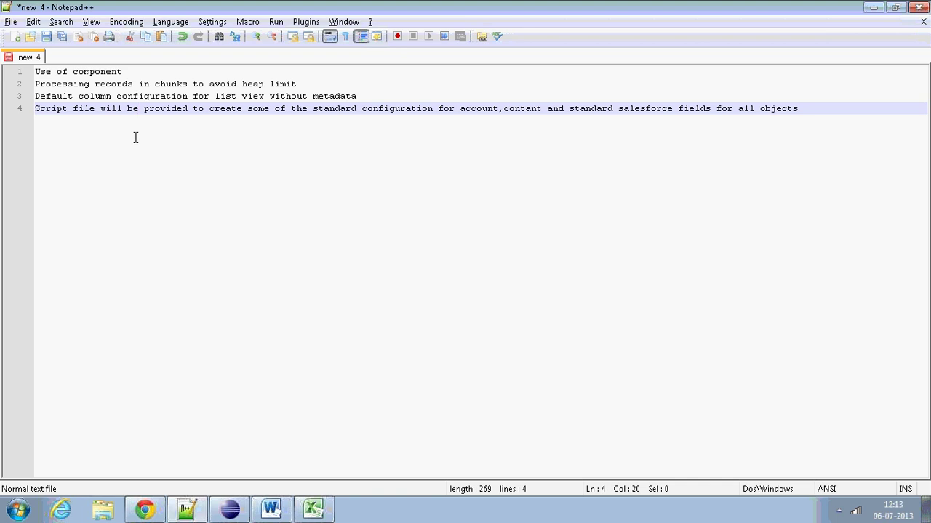
{"action": "key", "text": "Up"}
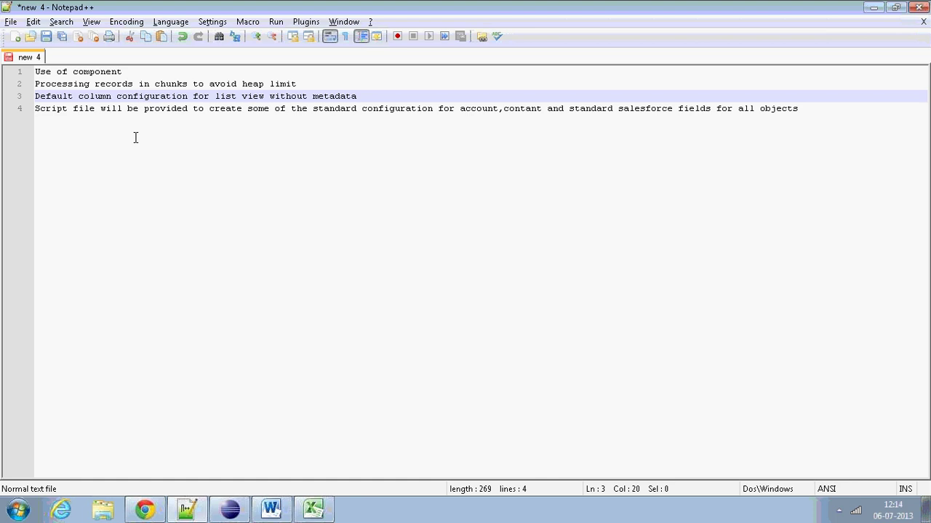
Switch to Chrome, export the Employees Test View list view to a CSV file, and check it in Excel.
{"action": "key", "text": "alt+Tab"}
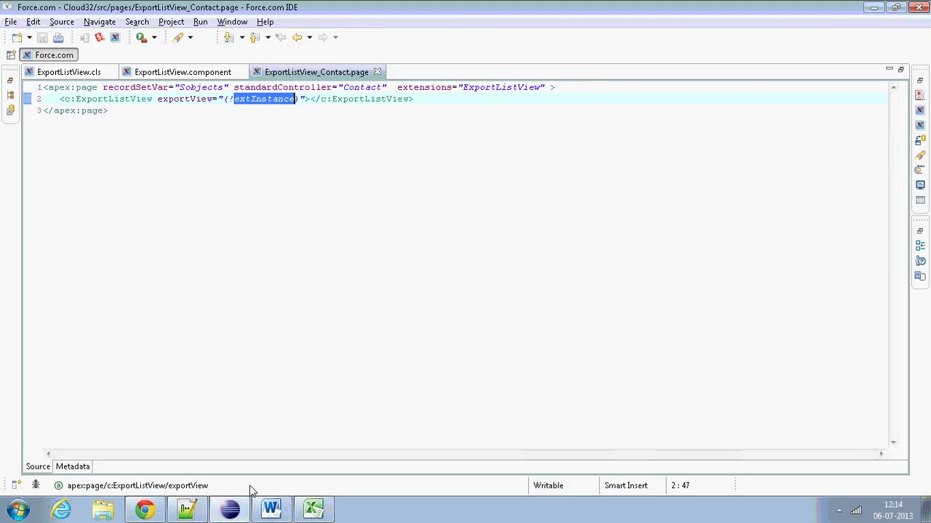
{"action": "mouse_move", "coordinate": [237, 506]}
{"action": "left_click", "coordinate": [232, 295]}
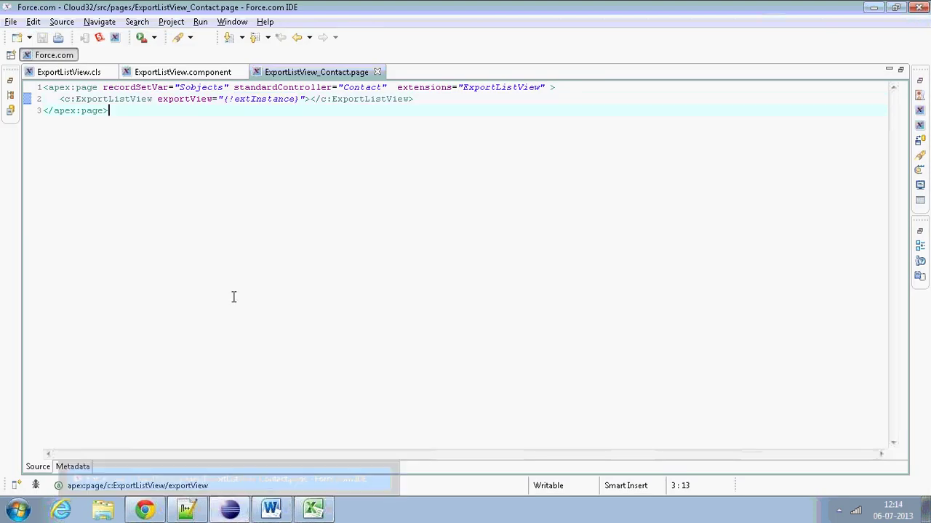
{"action": "left_click", "coordinate": [161, 515]}
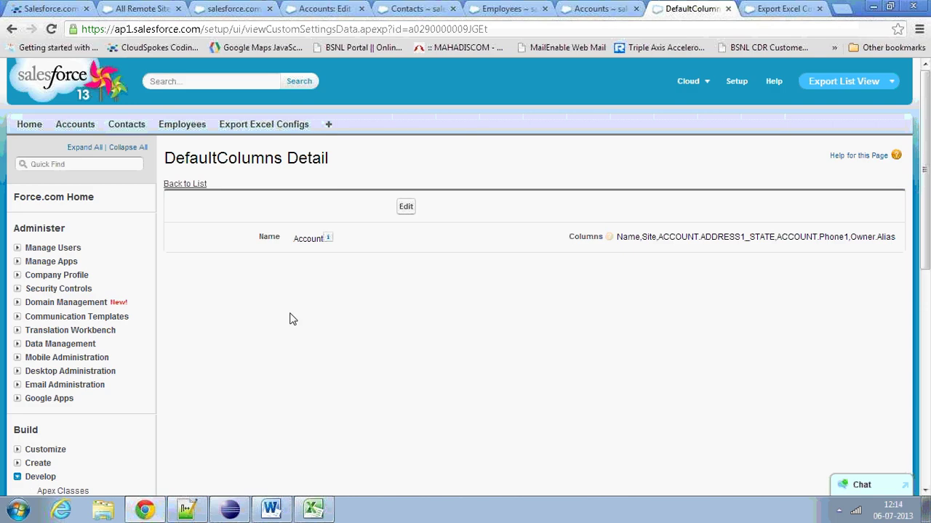
{"action": "left_click", "coordinate": [509, 9]}
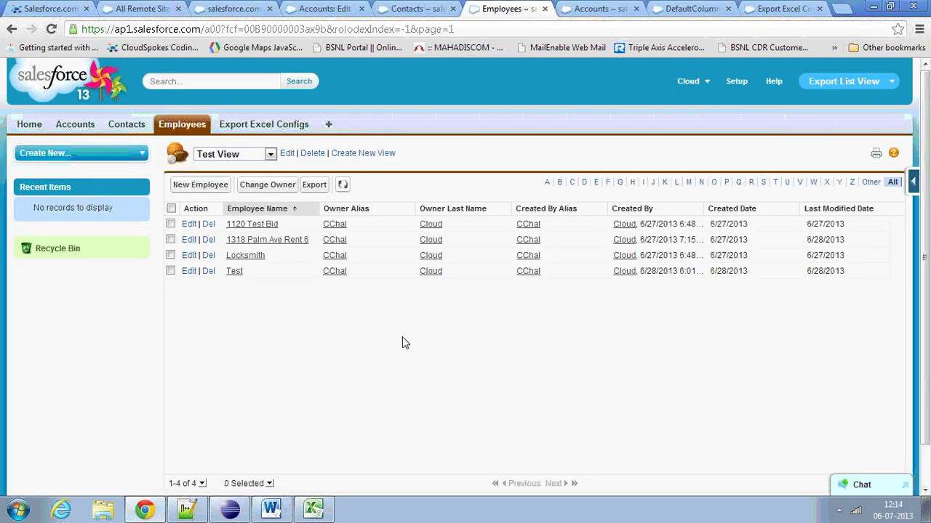
{"action": "left_click", "coordinate": [314, 186]}
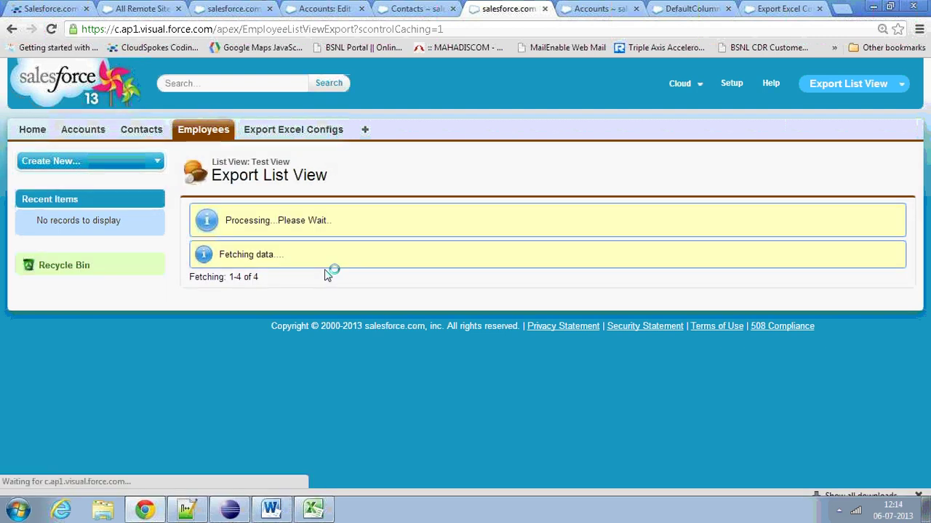
{"action": "left_click", "coordinate": [67, 482]}
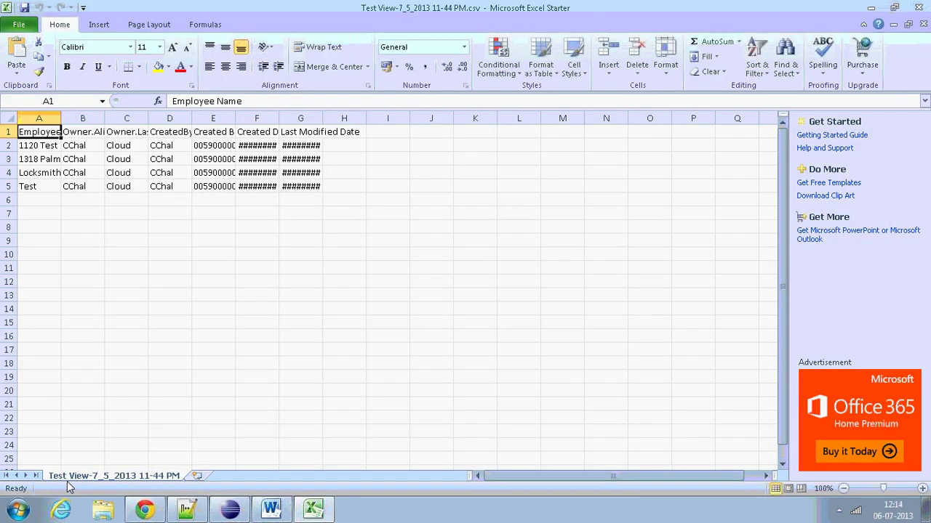
{"action": "key", "text": "alt+Tab"}
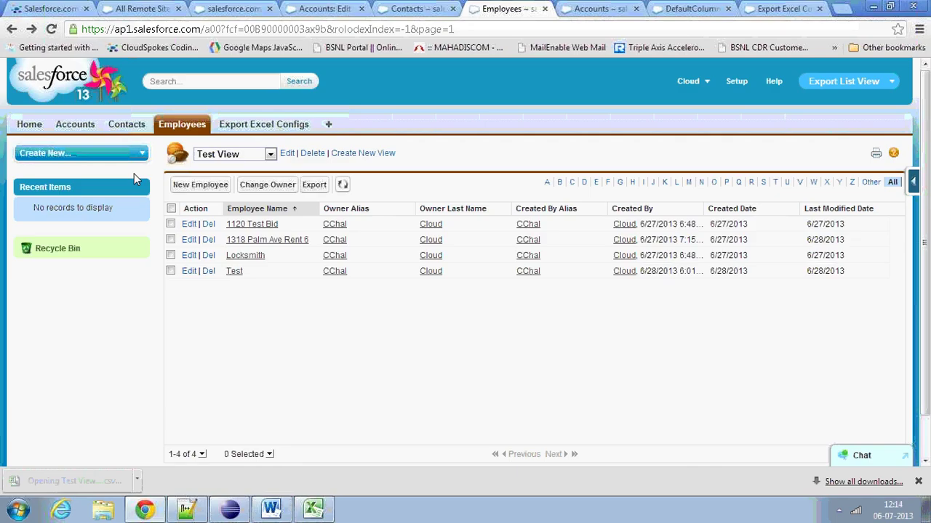